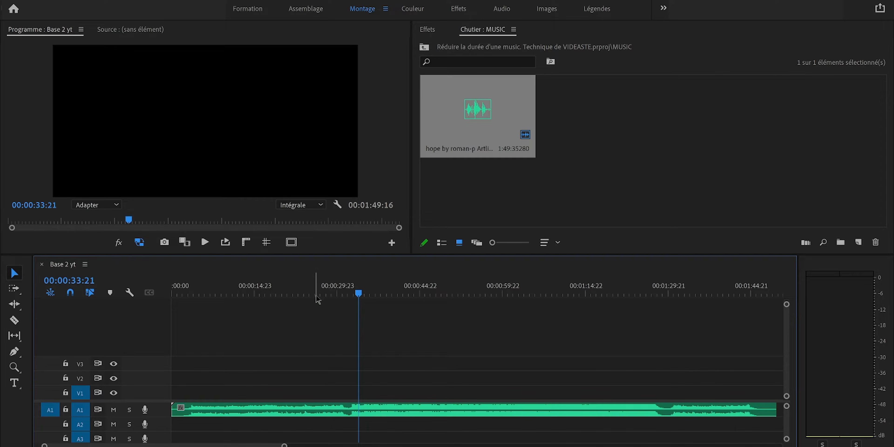
- Expand audio track A1 and increase its height to display a large waveform of the music clip
{"action": "key", "text": "minus"}
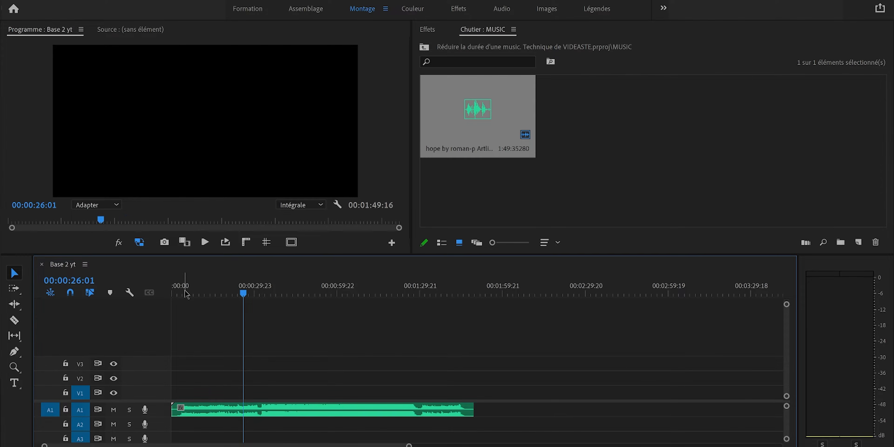
{"action": "left_click_drag", "start_coordinate": [164, 400], "coordinate": [166, 320]}
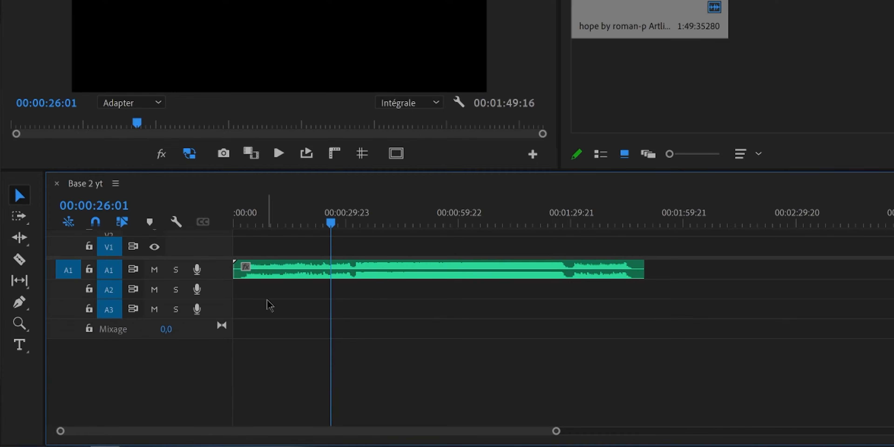
{"action": "double_click", "coordinate": [222, 275]}
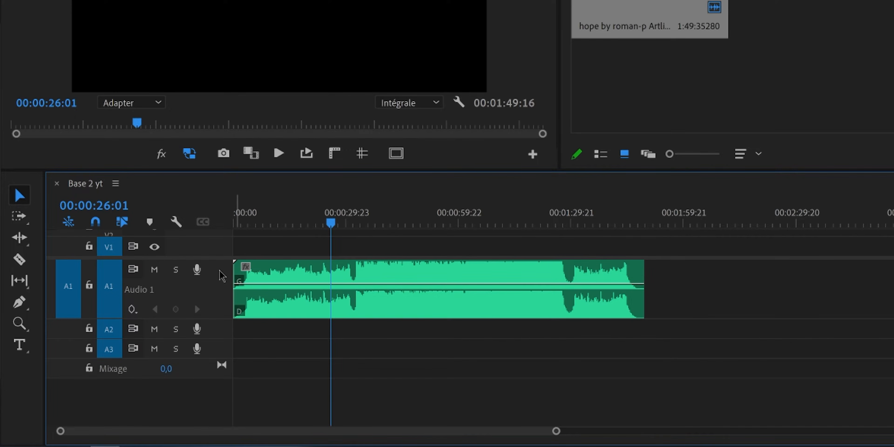
{"action": "double_click", "coordinate": [222, 275]}
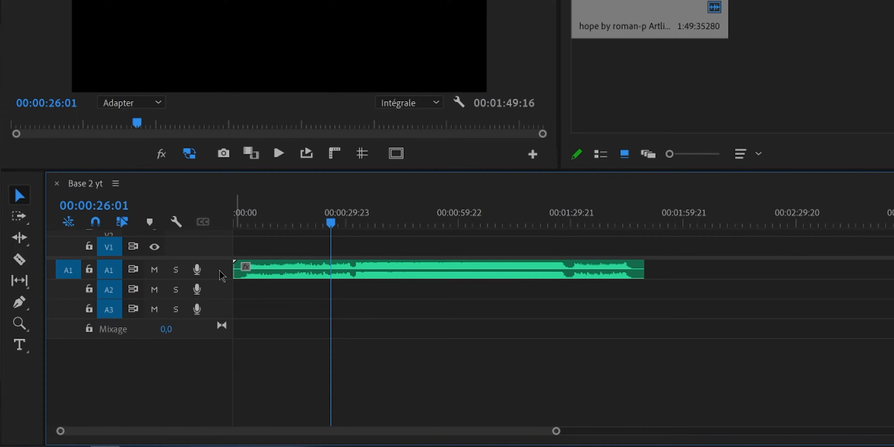
{"action": "double_click", "coordinate": [222, 276]}
{"action": "left_click_drag", "start_coordinate": [218, 318], "coordinate": [218, 367]}
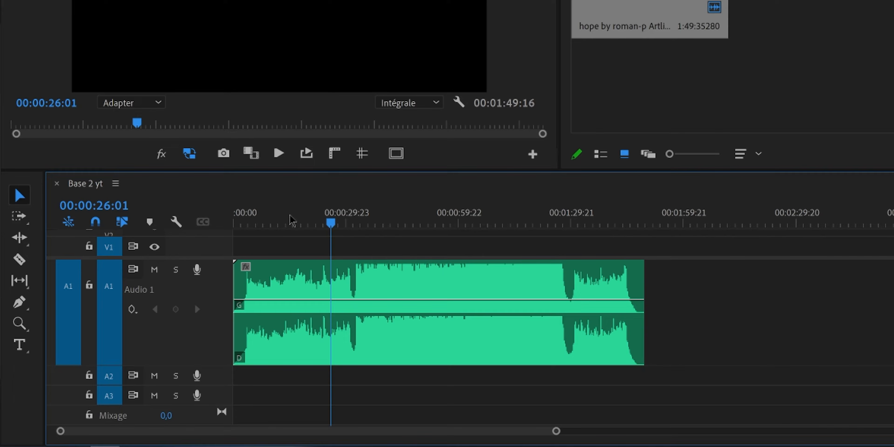
- Play the quiet opening section of the music from 00:00:03:14 and stop at 00:00:11:21
{"action": "left_click", "coordinate": [247, 222]}
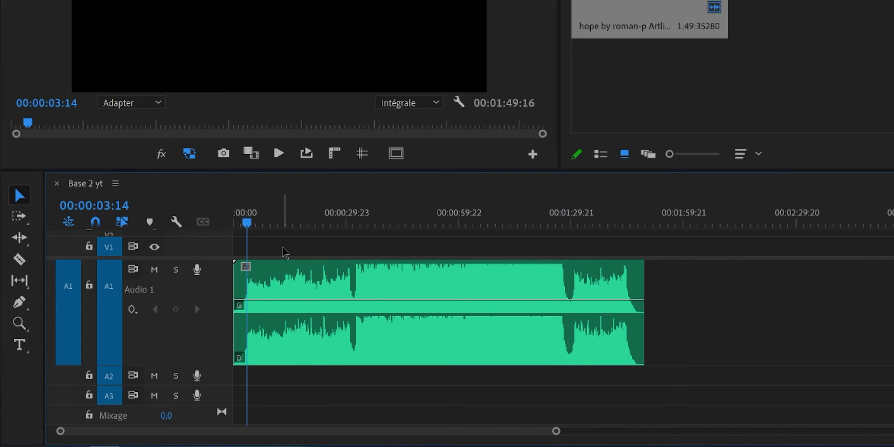
{"action": "key", "text": "space"}
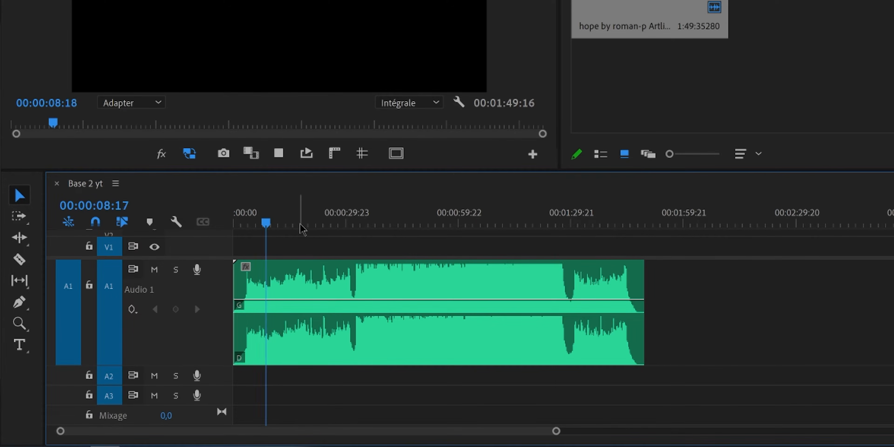
{"action": "key", "text": "space"}
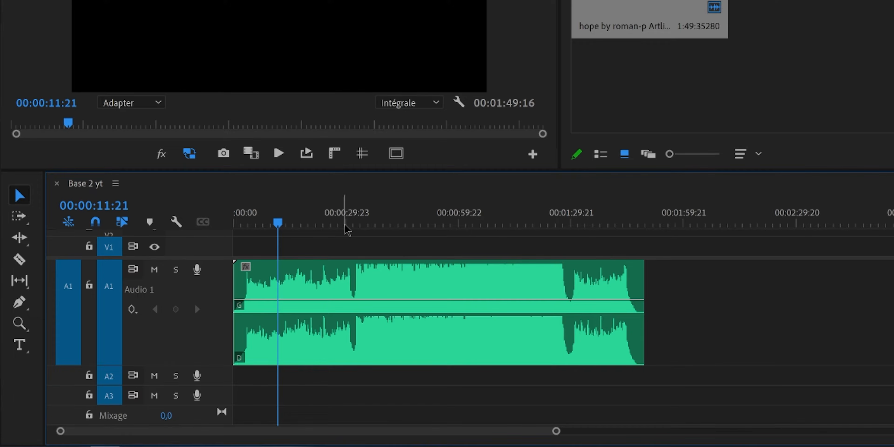
- Play the music across the drop in volume near its end, stopping at 00:01:34:11
{"action": "left_click", "coordinate": [354, 225]}
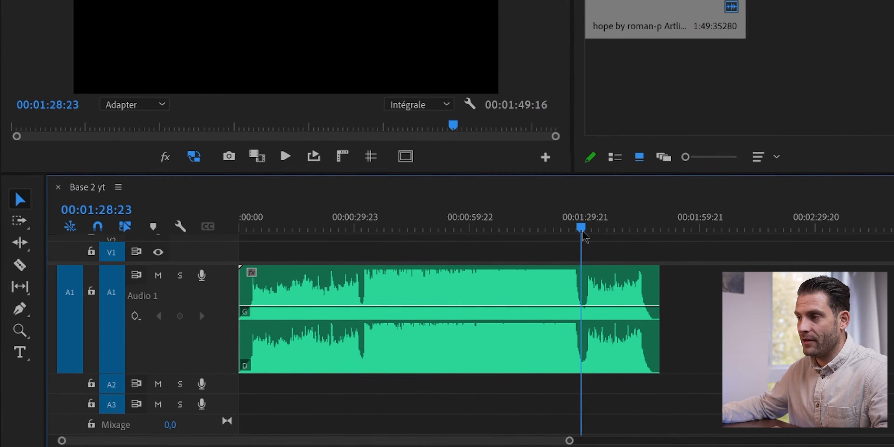
{"action": "mouse_move", "coordinate": [580, 227]}
{"action": "left_mouse_down"}
{"action": "mouse_move", "coordinate": [558, 230]}
{"action": "mouse_move", "coordinate": [564, 235]}
{"action": "left_mouse_up"}
{"action": "key", "text": "space"}
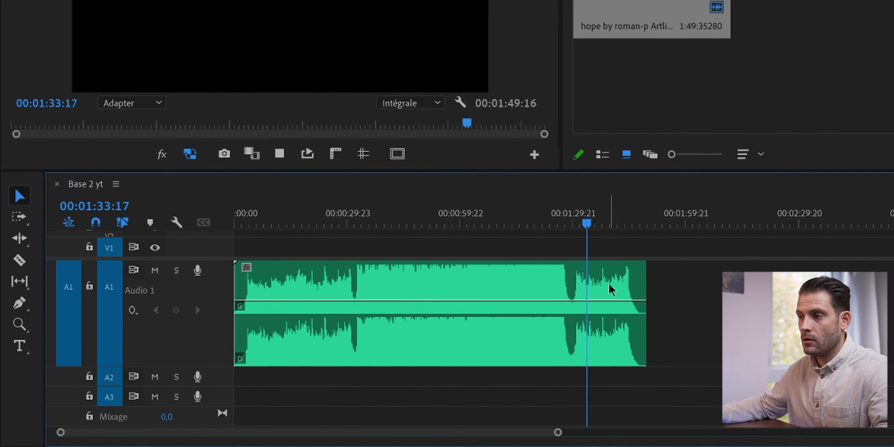
{"action": "key", "text": "space"}
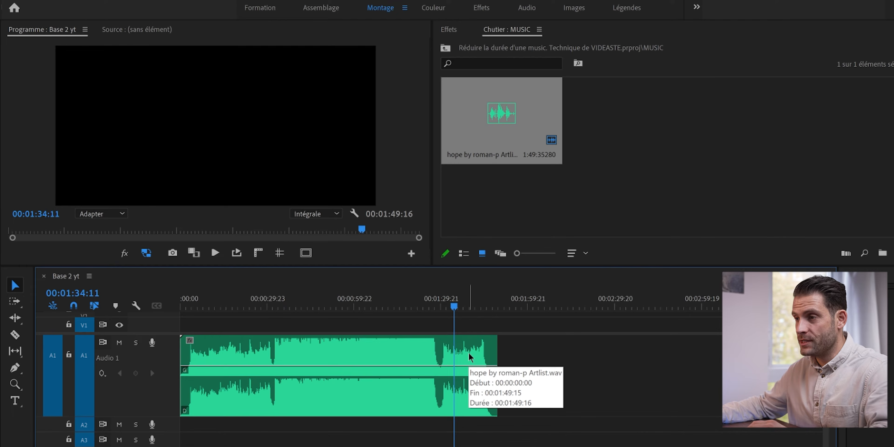
- Trim off the quiet intro and outro, keeping only the loud middle of the music, 00:00:57:09 long, at the sequence start
{"action": "left_click", "coordinate": [274, 307]}
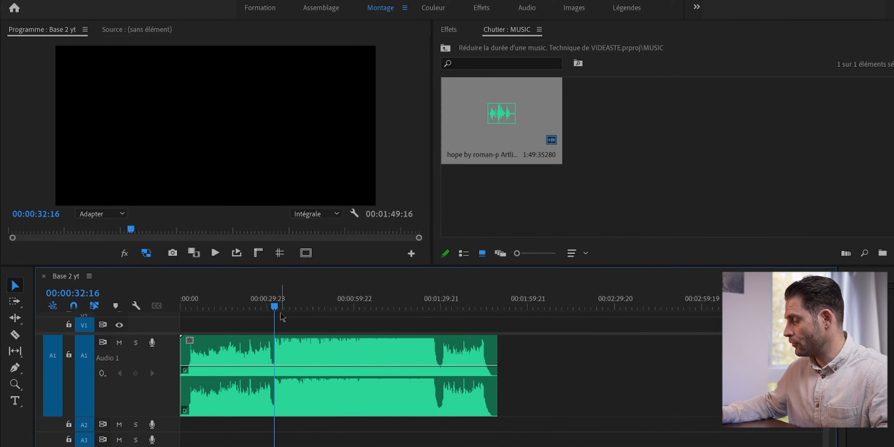
{"action": "key", "text": "equal"}
{"action": "key", "text": "equal"}
{"action": "key", "text": "equal"}
{"action": "left_click", "coordinate": [487, 307]}
{"action": "left_click", "coordinate": [496, 363]}
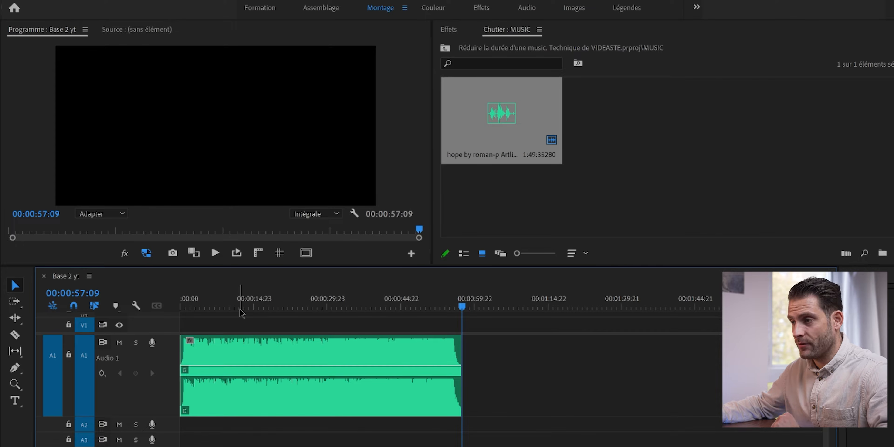
- Scrub through the trimmed music and play its middle section up to 00:00:30:13
{"action": "left_click_drag", "start_coordinate": [197, 308], "coordinate": [260, 306]}
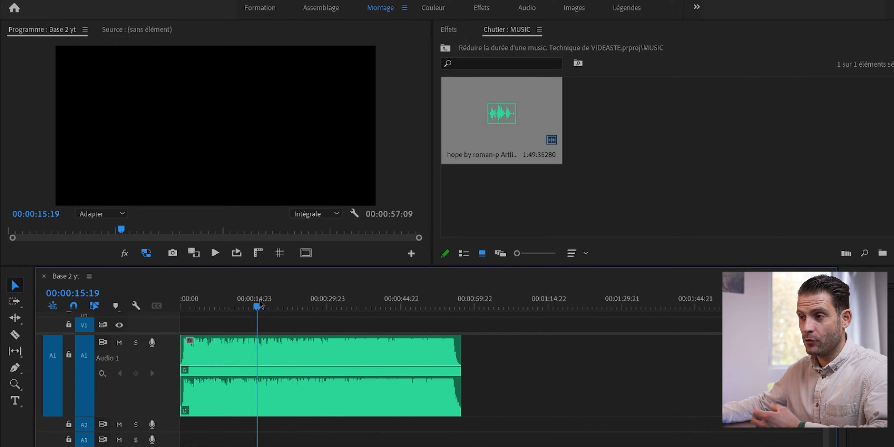
{"action": "left_click_drag", "start_coordinate": [259, 305], "coordinate": [288, 306]}
{"action": "key", "text": "space"}
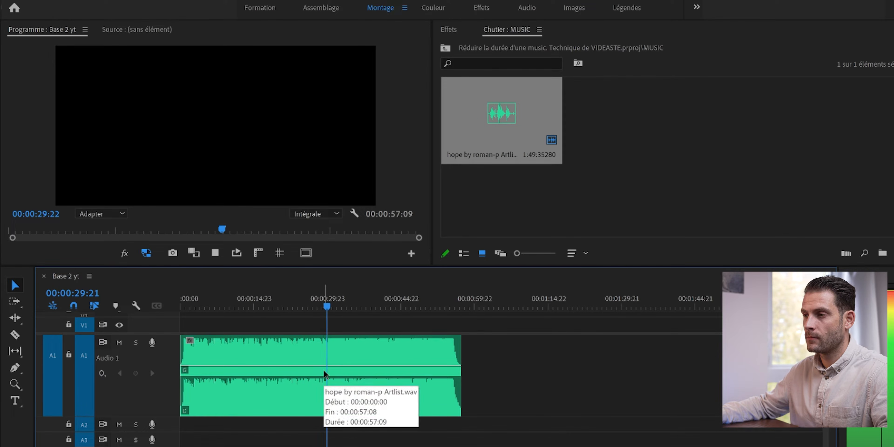
{"action": "key", "text": "space"}
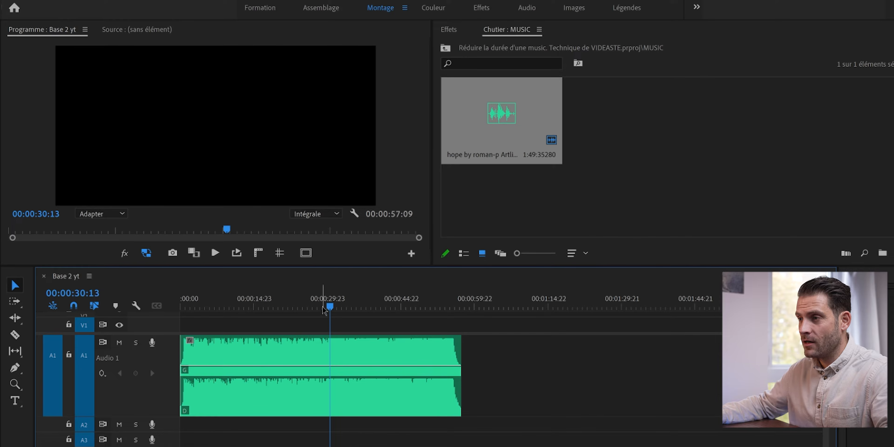
- Play the music from its start to find a cut point and split the clip at 00:00:28:02
{"action": "left_click_drag", "start_coordinate": [328, 306], "coordinate": [184, 307]}
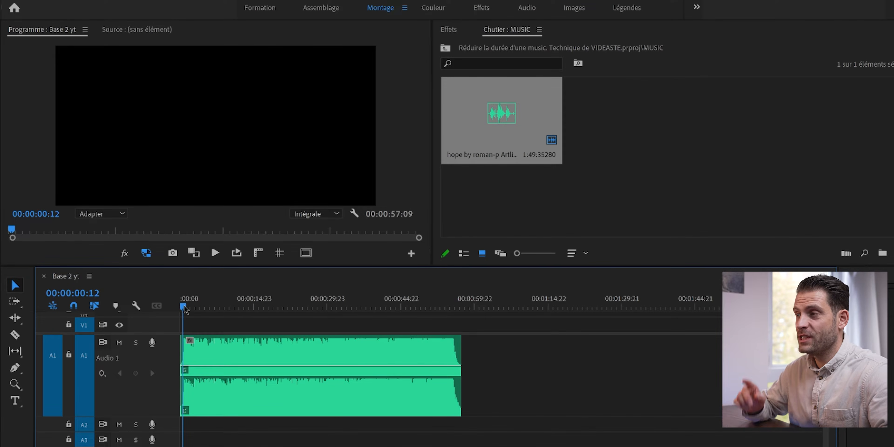
{"action": "key", "text": "space"}
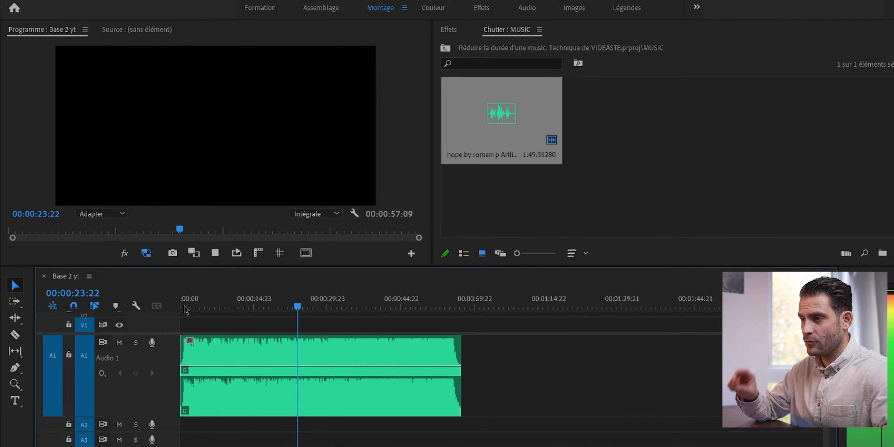
{"action": "key", "text": "space"}
{"action": "key", "text": "equal"}
{"action": "left_click", "coordinate": [512, 344]}
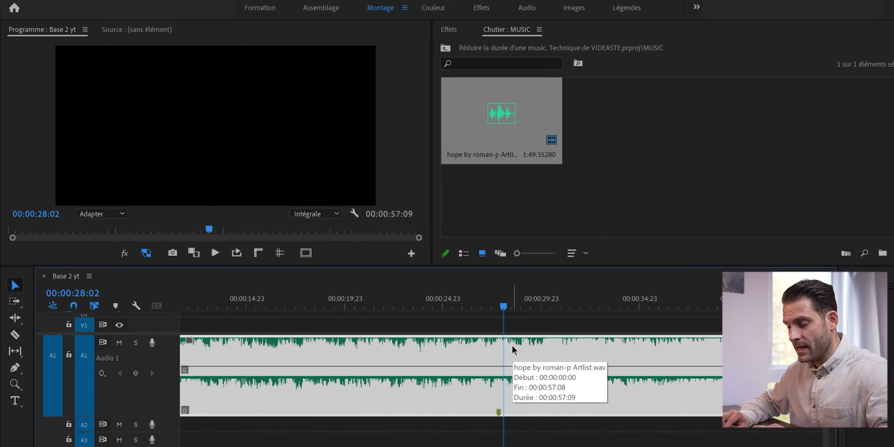
{"action": "key", "text": "ctrl+k"}
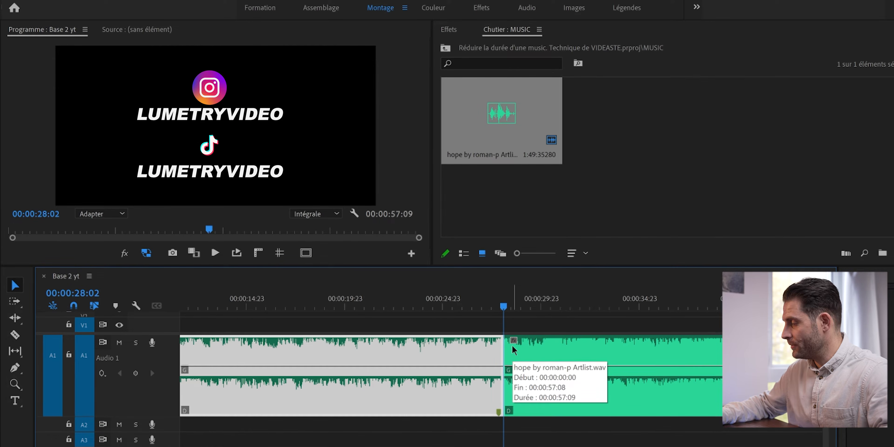
- Split the first music segment at 00:00:14:10 and ripple delete the part between that cut and 00:00:28:02
{"action": "key", "text": "minus"}
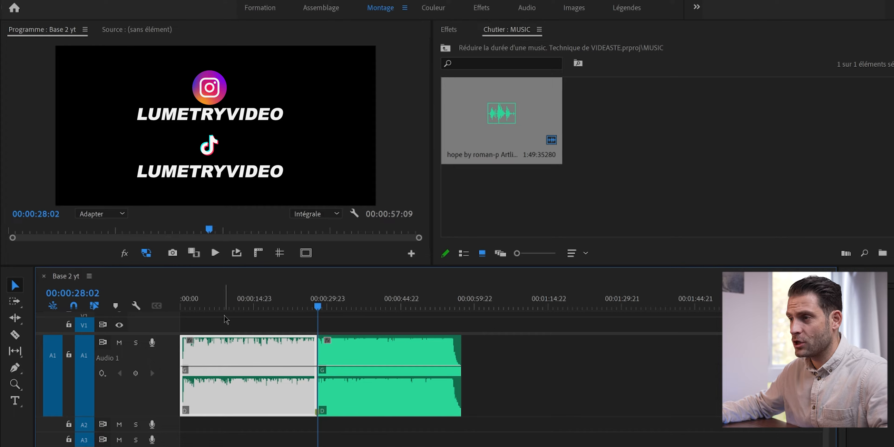
{"action": "left_click", "coordinate": [204, 309]}
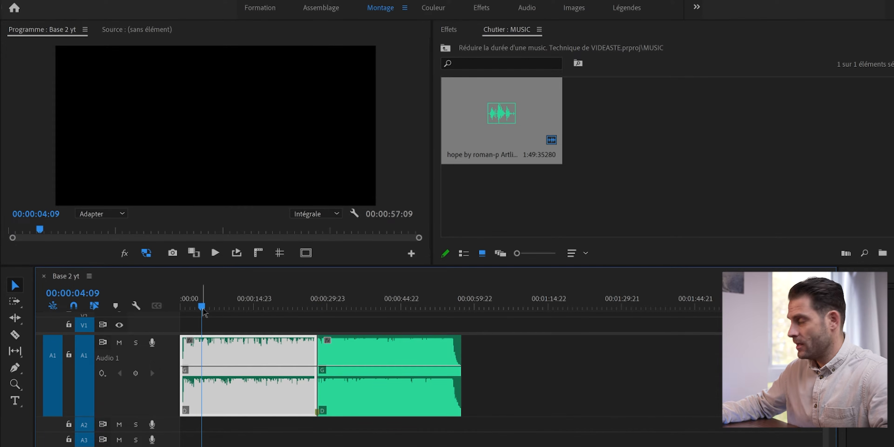
{"action": "key", "text": "equal"}
{"action": "key", "text": "equal"}
{"action": "left_click", "coordinate": [236, 307]}
{"action": "key", "text": "space"}
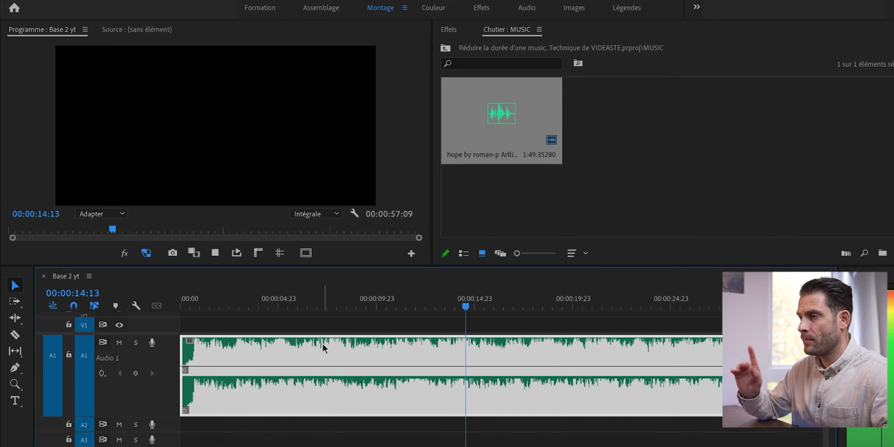
{"action": "key", "text": "space"}
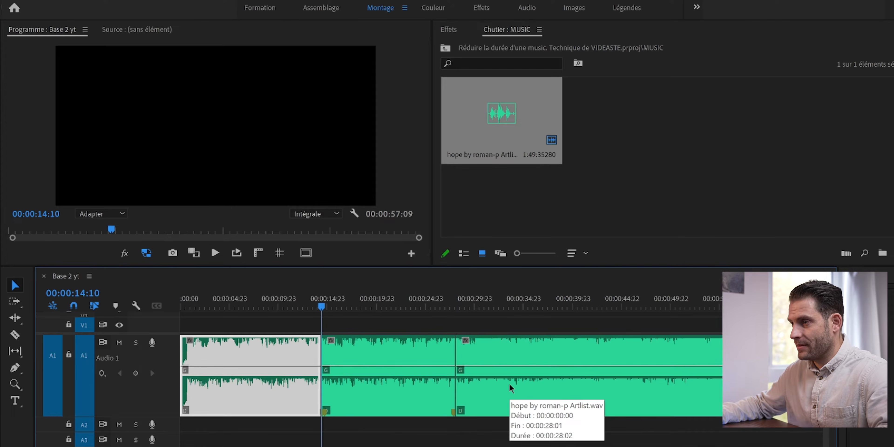
{"action": "left_click", "coordinate": [407, 349]}
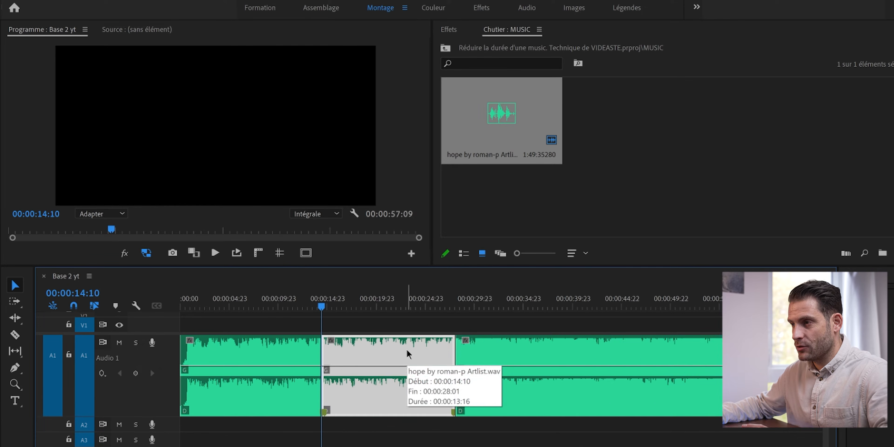
{"action": "key", "text": "shift+Delete"}
- Play the music across the new join, starting at 00:00:12:17
{"action": "left_click_drag", "start_coordinate": [320, 311], "coordinate": [300, 303]}
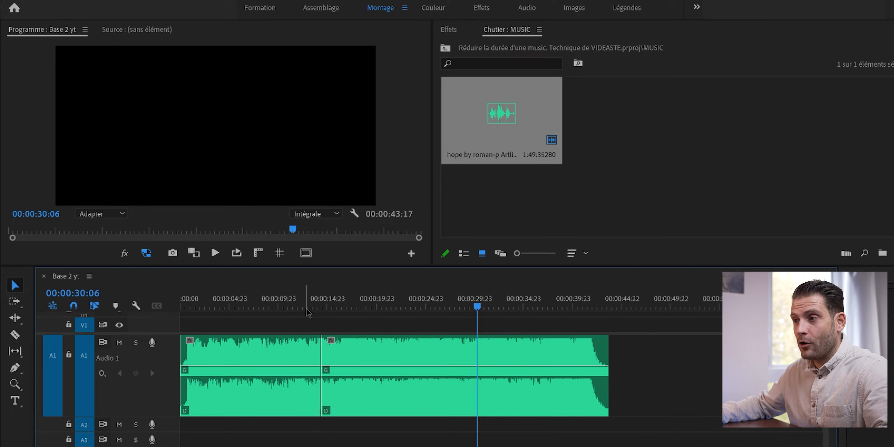
{"action": "left_click", "coordinate": [306, 309]}
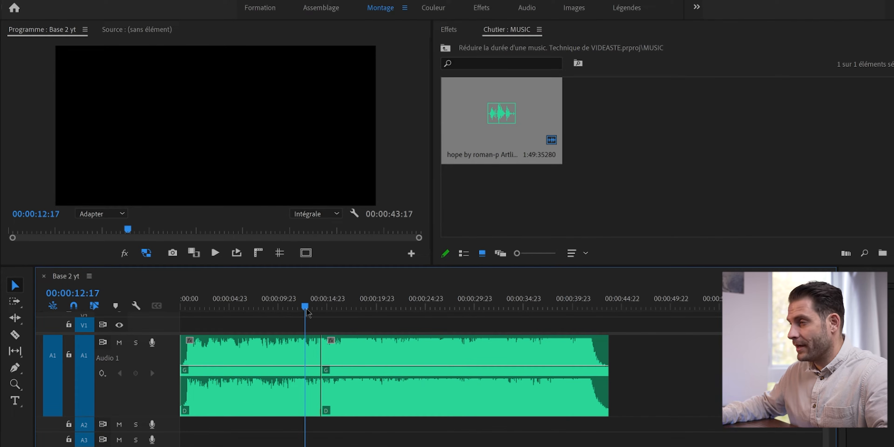
{"action": "key", "text": "equal"}
{"action": "key", "text": "space"}
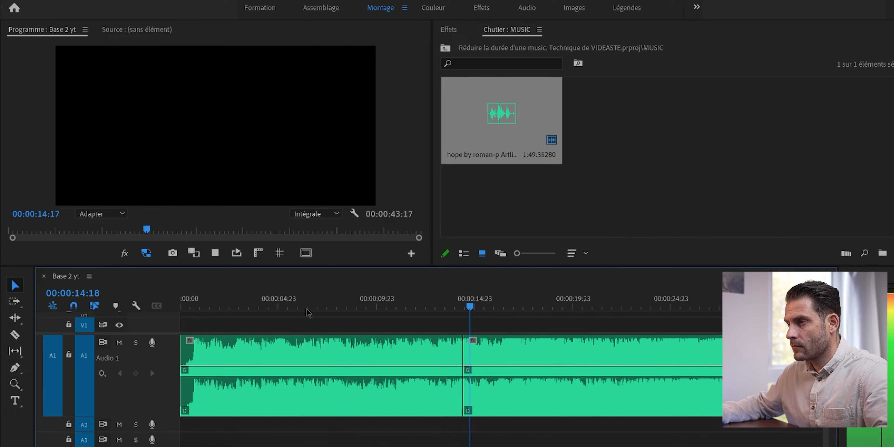
{"action": "key", "text": "space"}
- Duplicate both music clips from track A1 onto track A2, keeping the same timeline position
{"action": "left_click", "coordinate": [428, 310]}
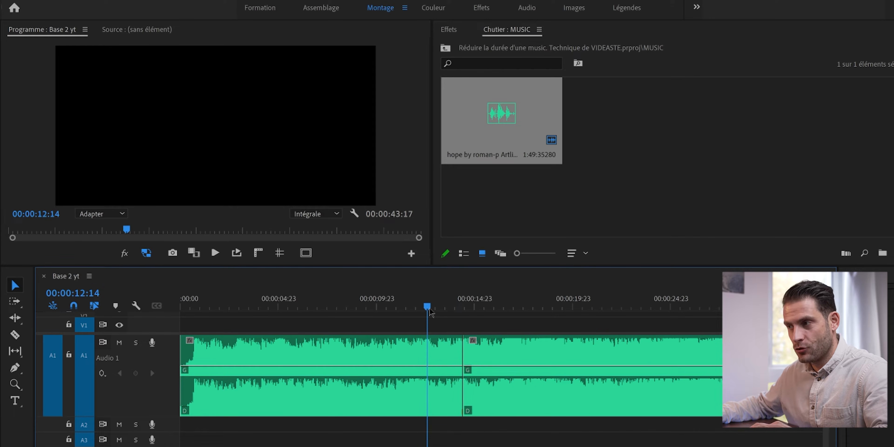
{"action": "left_click", "coordinate": [341, 304]}
{"action": "left_click", "coordinate": [503, 304]}
{"action": "left_click_drag", "start_coordinate": [419, 323], "coordinate": [439, 420]}
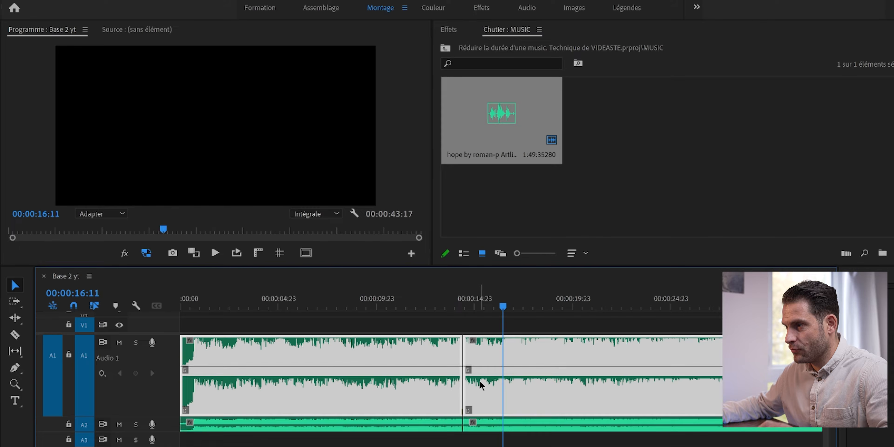
- Shift the second music clip on A1 about 4 frames earlier, overlapping the end of the first clip
{"action": "key", "text": "ctrl+shift+a"}
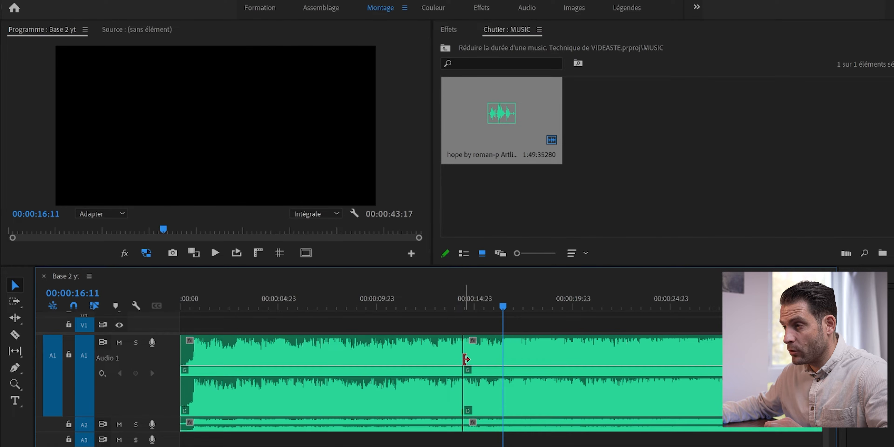
{"action": "key", "text": "equal"}
{"action": "key", "text": "equal"}
{"action": "key", "text": "equal"}
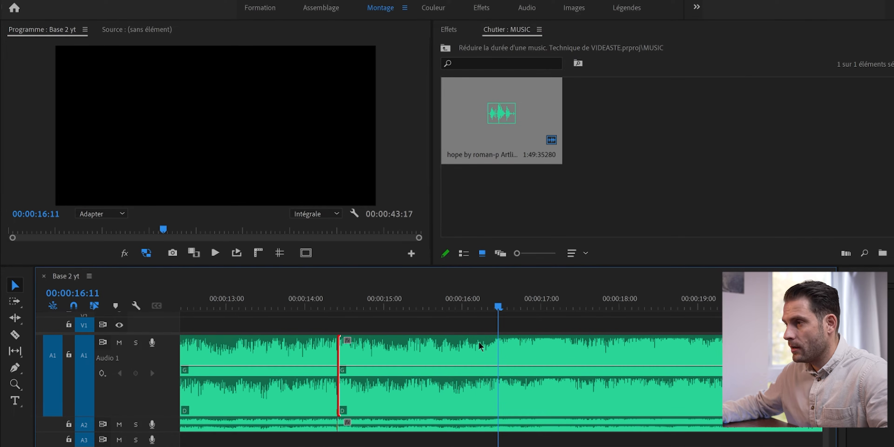
{"action": "mouse_move", "coordinate": [343, 357]}
{"action": "left_mouse_down"}
{"action": "mouse_move", "coordinate": [320, 357]}
{"action": "mouse_move", "coordinate": [356, 358]}
{"action": "mouse_move", "coordinate": [342, 360]}
{"action": "left_mouse_up"}
- Mute track A2 and place the playhead at 00:00:12:18, just before the cut on A1
{"action": "left_click", "coordinate": [227, 305]}
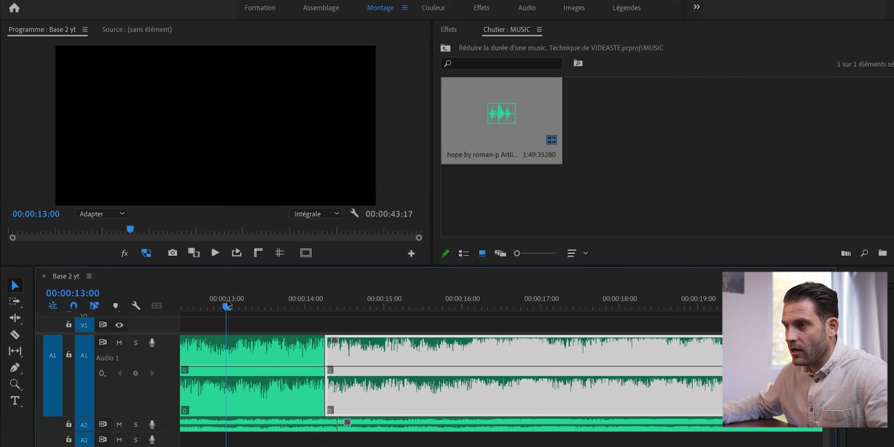
{"action": "left_click", "coordinate": [262, 429]}
{"action": "left_click", "coordinate": [332, 441]}
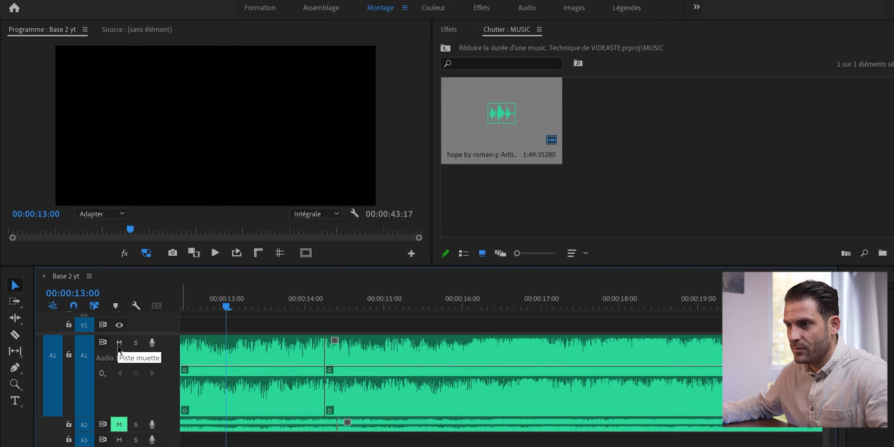
{"action": "left_click", "coordinate": [208, 306]}
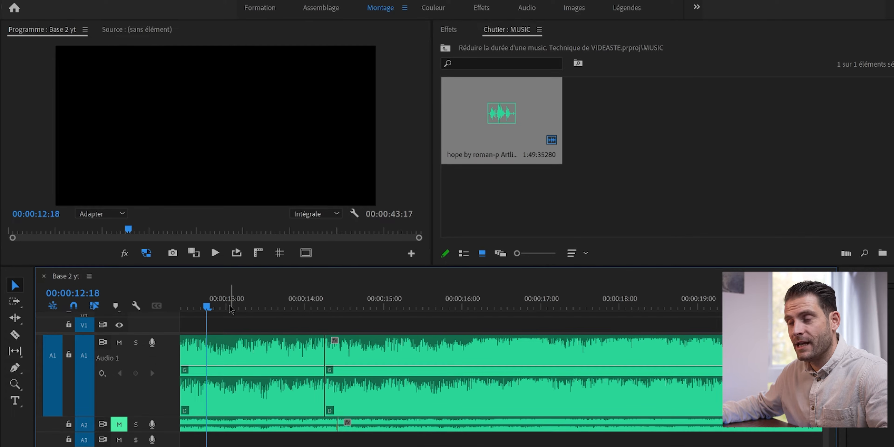
- Play the music on A1 across the cut, from 00:00:12:18 and again from 00:00:13:01
{"action": "key", "text": "space"}
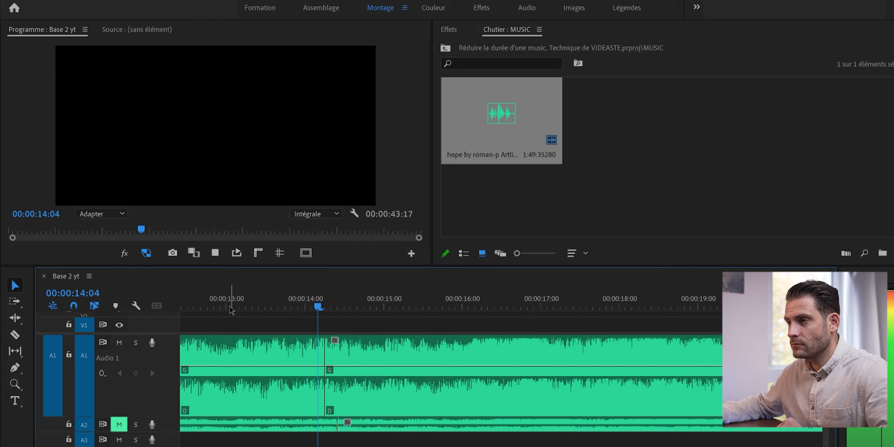
{"action": "left_click", "coordinate": [230, 306]}
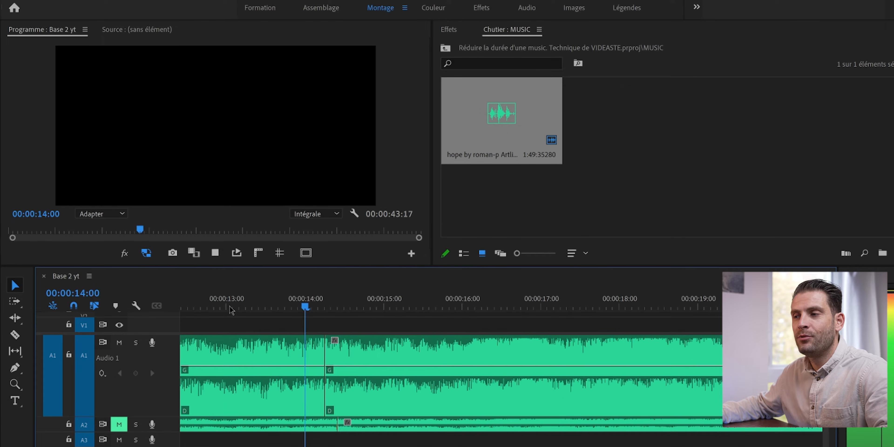
{"action": "key", "text": "space"}
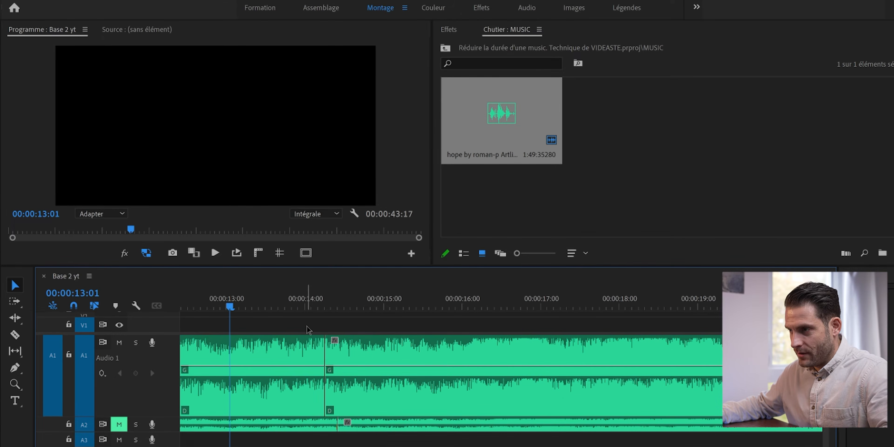
- Apply the default Puissance constante audio transition to both music clips on A1, creating a crossfade at the cut between them
{"action": "left_click_drag", "start_coordinate": [307, 327], "coordinate": [337, 358]}
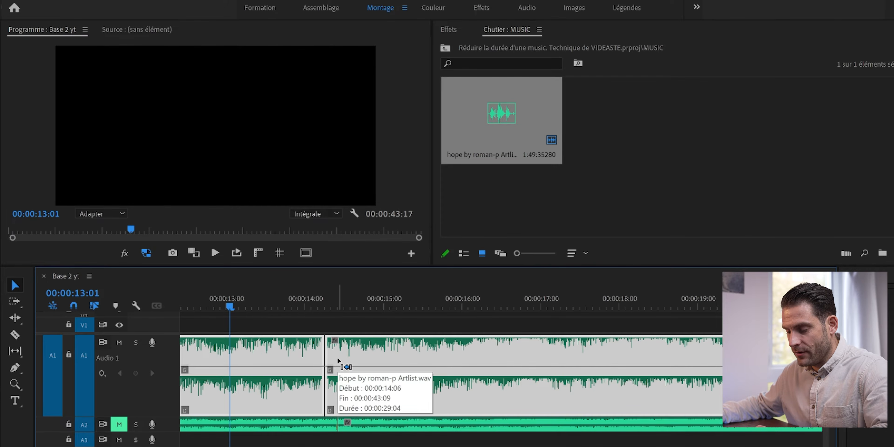
{"action": "key", "text": "ctrl+shift+d"}
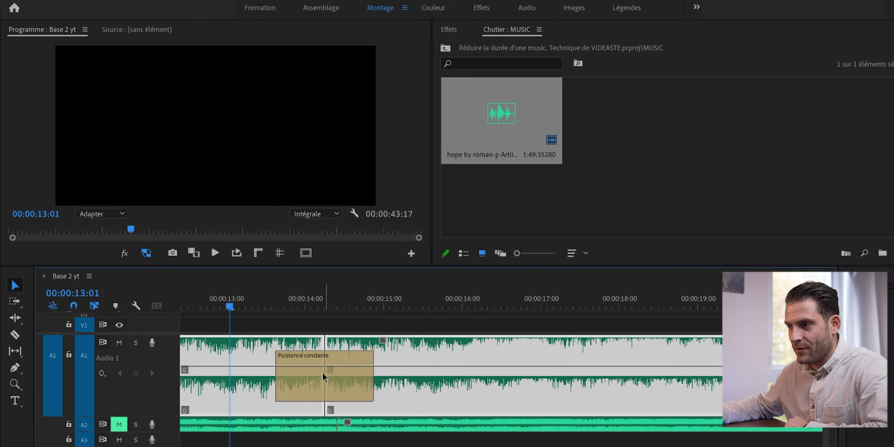
{"action": "left_click", "coordinate": [320, 383]}
{"action": "left_click", "coordinate": [312, 322]}
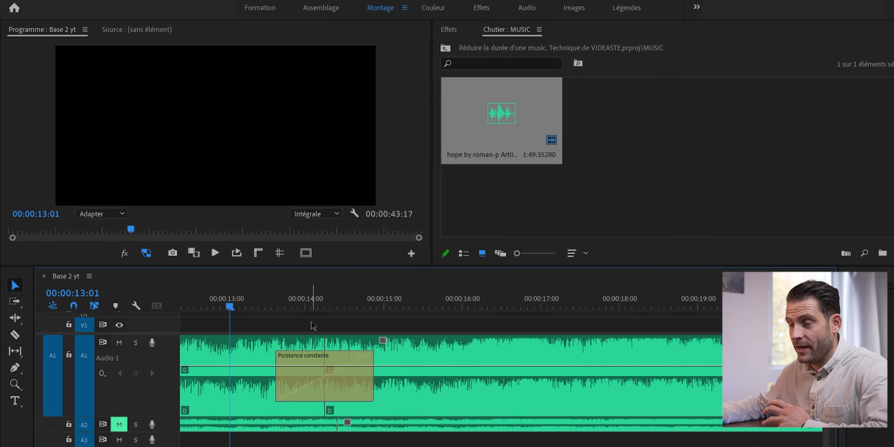
- Play the music across the crossfade on A1 to check the transition between the two clips
{"action": "key", "text": "minus"}
{"action": "left_click", "coordinate": [326, 294]}
{"action": "key", "text": "space"}
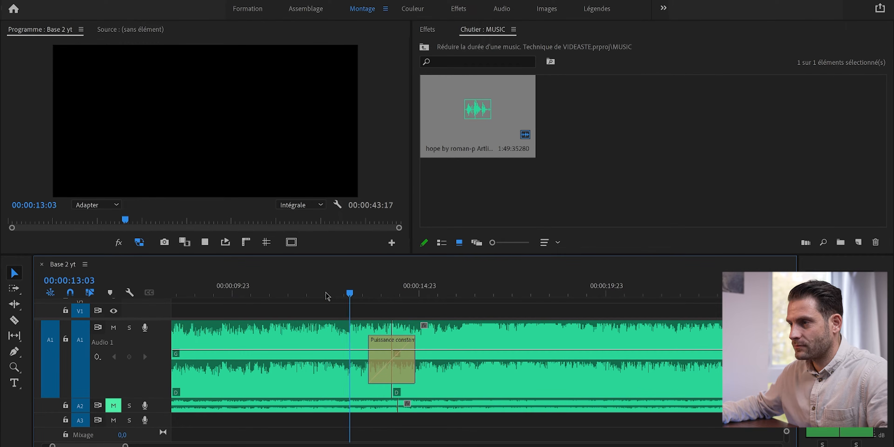
{"action": "key", "text": "space"}
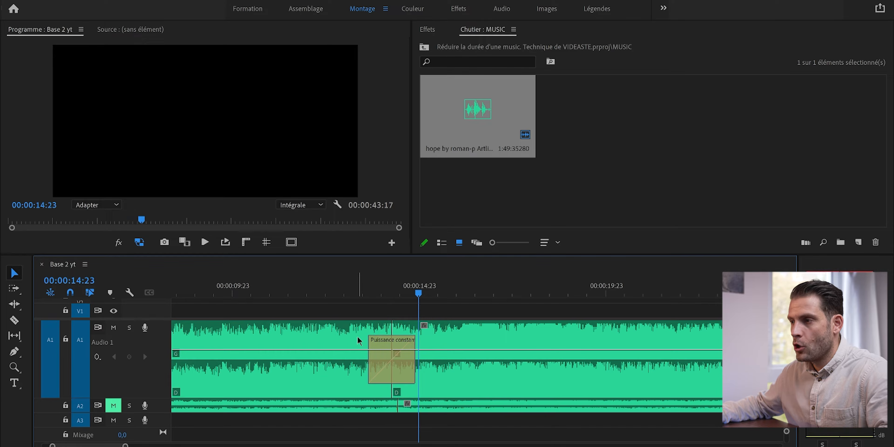
- Shorten the Puissance constante crossfade at the A1 cut to about half its length and play the join from 00:00:11:20
{"action": "left_click", "coordinate": [374, 360]}
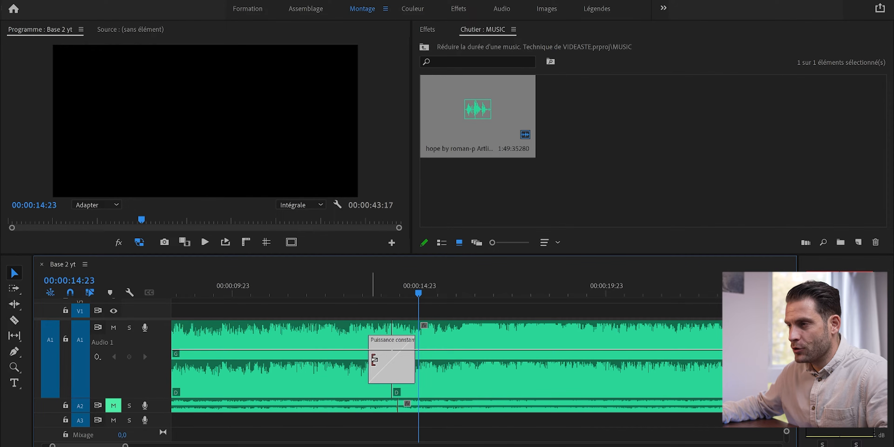
{"action": "mouse_move", "coordinate": [374, 359]}
{"action": "left_mouse_down"}
{"action": "mouse_move", "coordinate": [269, 360]}
{"action": "mouse_move", "coordinate": [401, 373]}
{"action": "mouse_move", "coordinate": [379, 373]}
{"action": "left_mouse_up"}
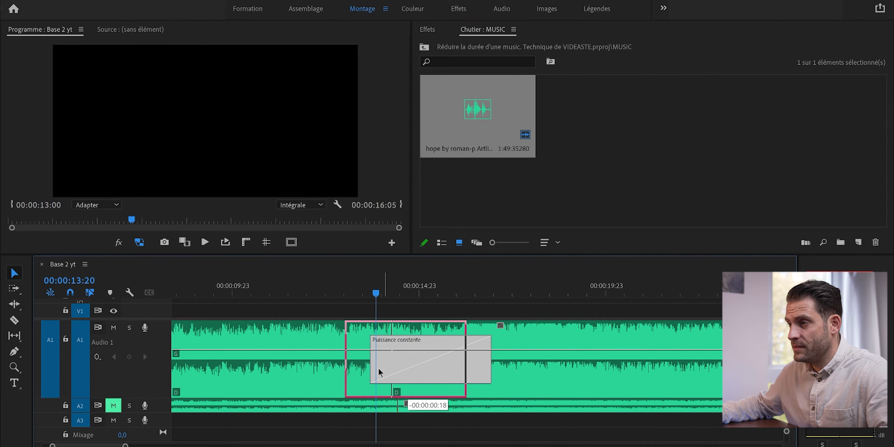
{"action": "left_click", "coordinate": [302, 293]}
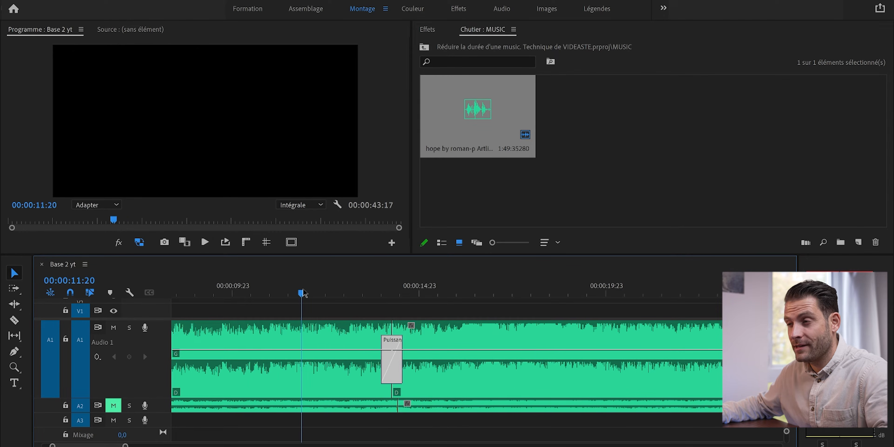
{"action": "key", "text": "space"}
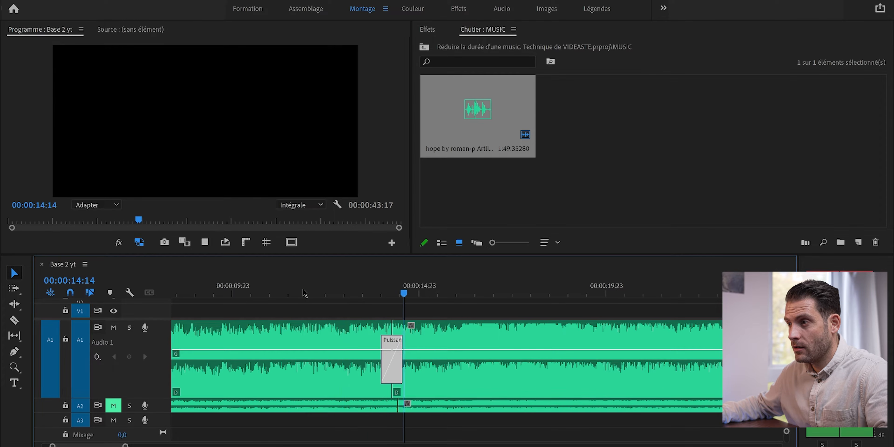
{"action": "key", "text": "space"}
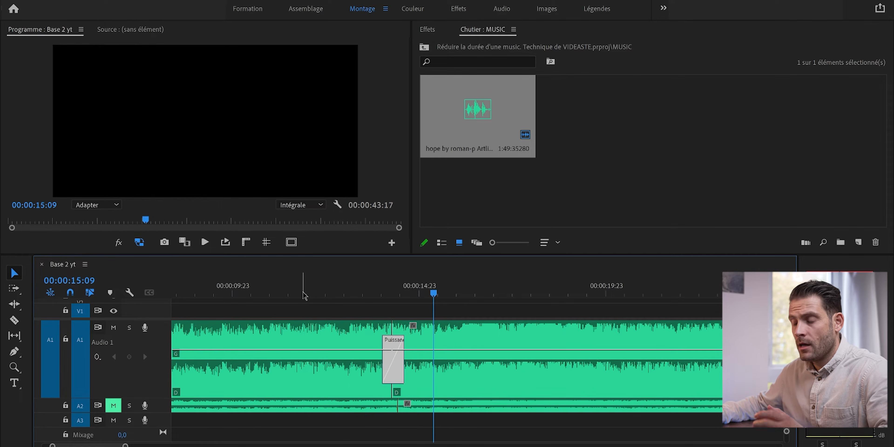
{"action": "left_click", "coordinate": [351, 314]}
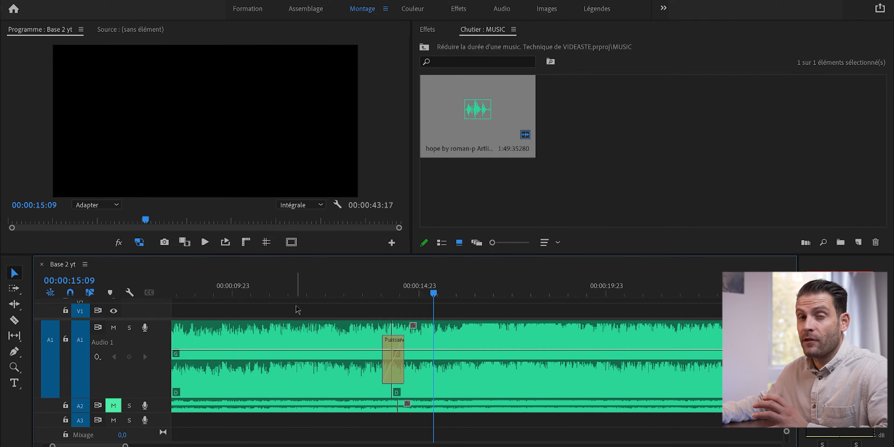
- Save the project and move the playhead back toward the start of the shortened music
{"action": "key", "text": "ctrl+s"}
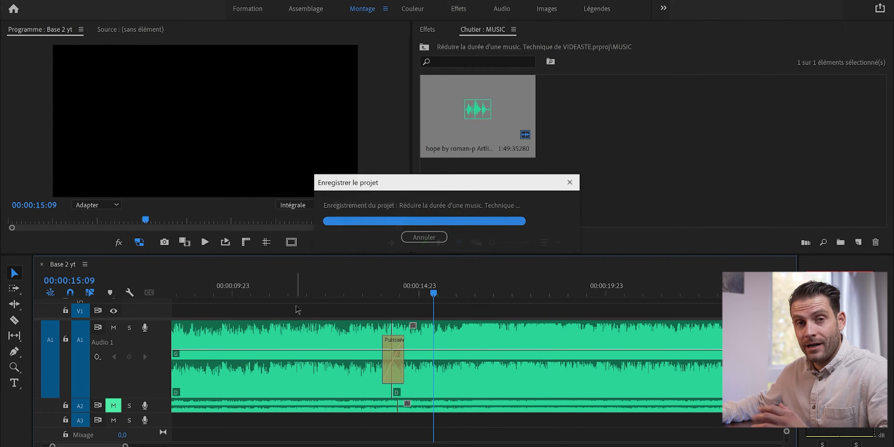
{"action": "key", "text": "backslash"}
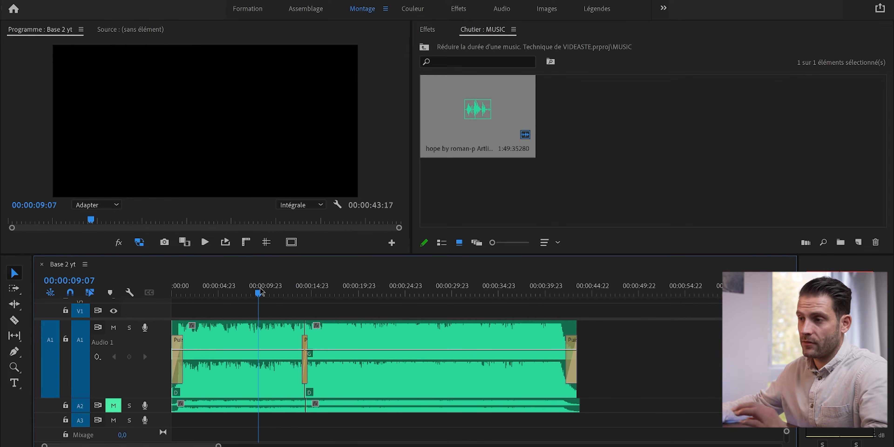
{"action": "left_click_drag", "start_coordinate": [259, 294], "coordinate": [218, 299]}
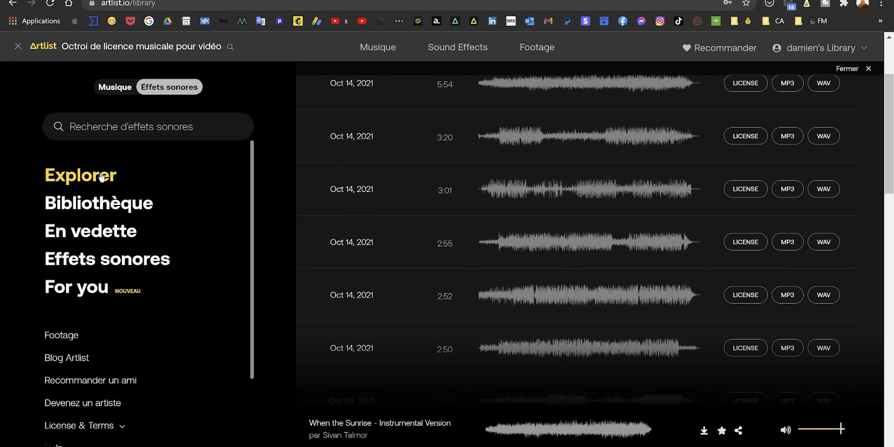
- Switch to Artlist in the browser, open the music catalogue and examine the Mood, Video Theme, Genre and Instrument filters
{"action": "left_click", "coordinate": [101, 177]}
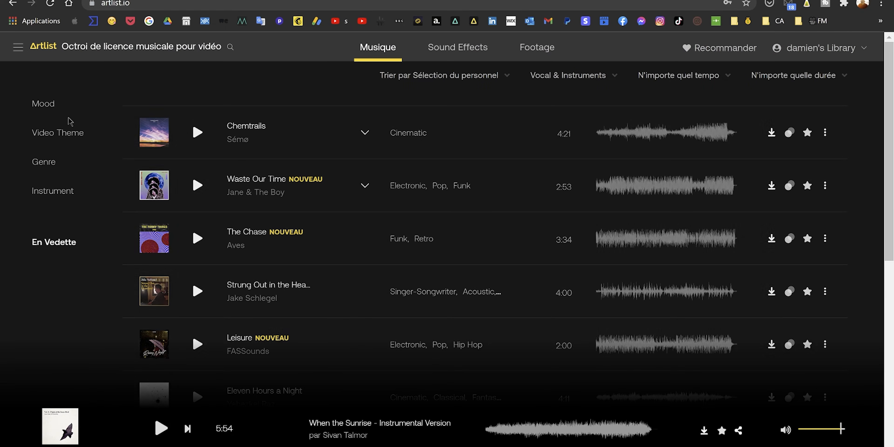
{"action": "left_click", "coordinate": [40, 104]}
{"action": "scroll", "coordinate": [159, 152], "scroll_direction": "down", "scroll_amount": 5}
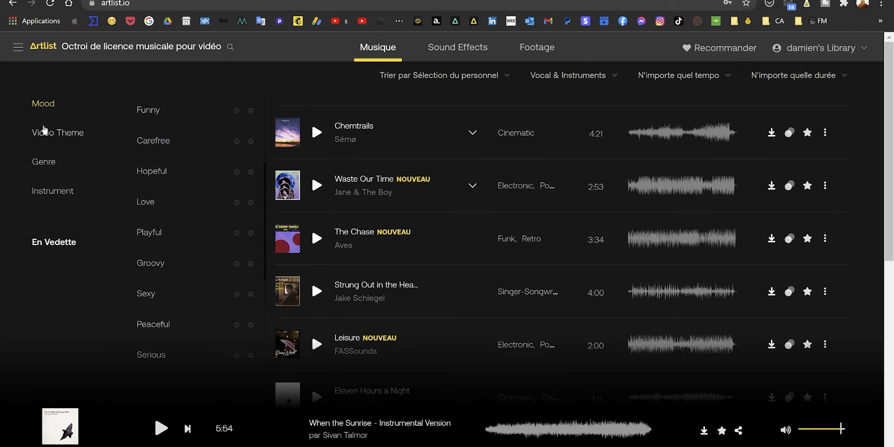
{"action": "left_click", "coordinate": [50, 134]}
{"action": "scroll", "coordinate": [157, 173], "scroll_direction": "down", "scroll_amount": 3}
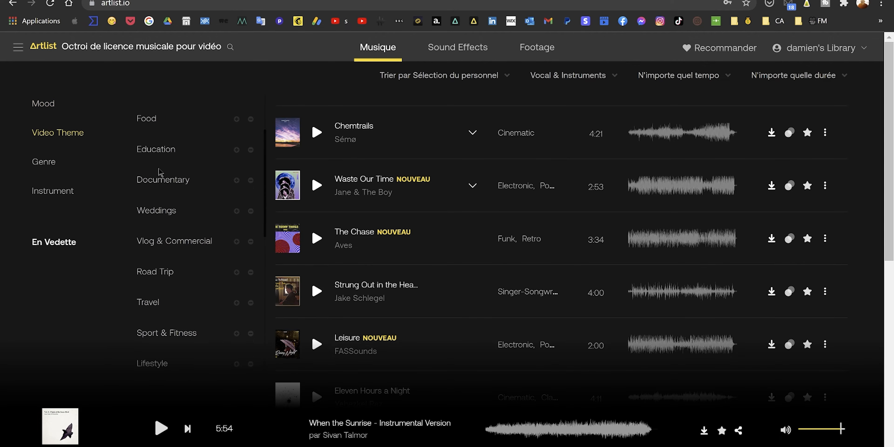
{"action": "left_click", "coordinate": [44, 163]}
{"action": "scroll", "coordinate": [186, 175], "scroll_direction": "down", "scroll_amount": 5}
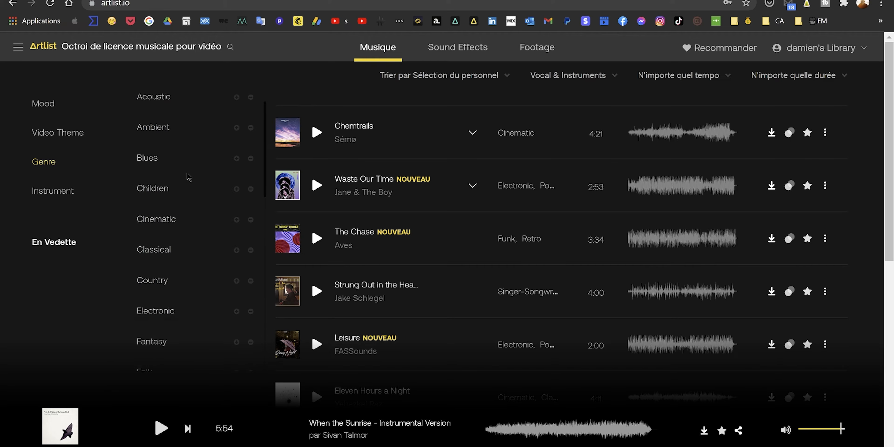
{"action": "scroll", "coordinate": [187, 177], "scroll_direction": "down", "scroll_amount": 4}
{"action": "left_click", "coordinate": [54, 192]}
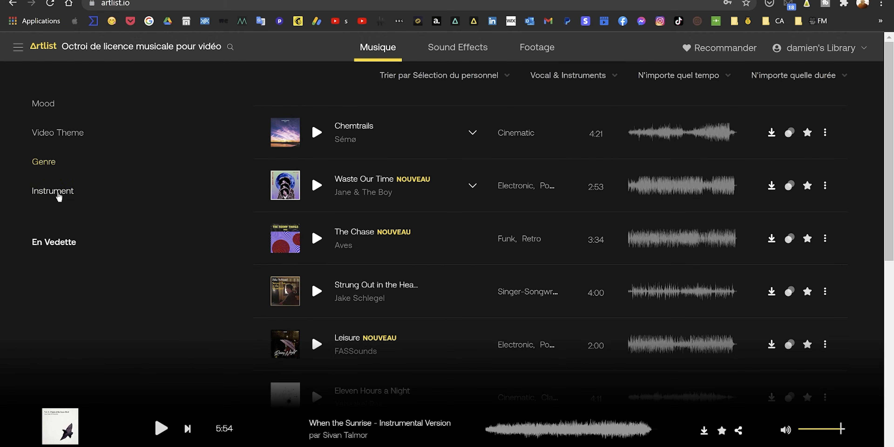
- Browse the Sound Effects categories on Artlist and look through the sounds in the Ocean category
{"action": "left_click", "coordinate": [466, 48]}
{"action": "scroll", "coordinate": [456, 204], "scroll_direction": "down", "scroll_amount": 5}
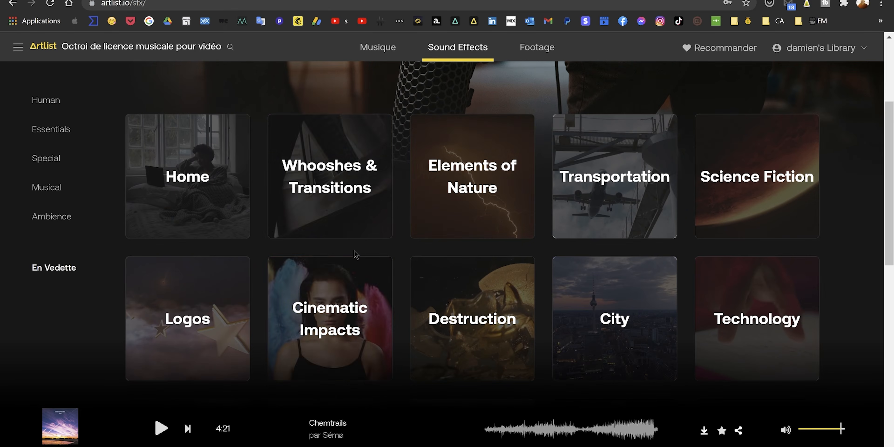
{"action": "scroll", "coordinate": [456, 204], "scroll_direction": "down", "scroll_amount": 5}
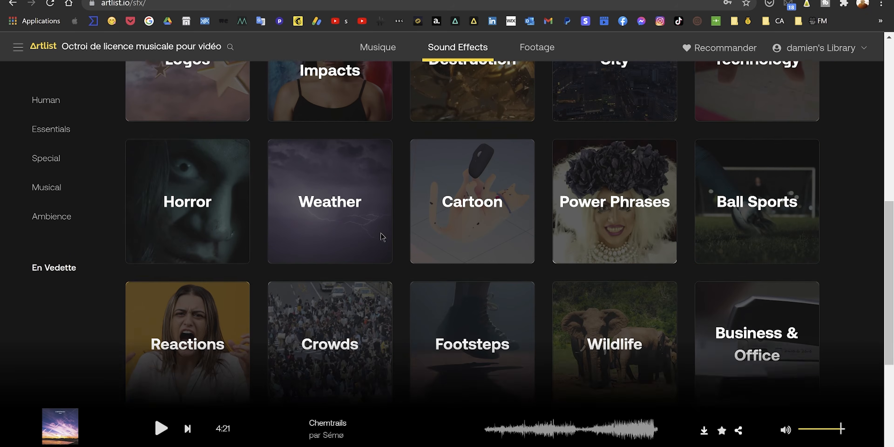
{"action": "scroll", "coordinate": [327, 219], "scroll_direction": "down", "scroll_amount": 5}
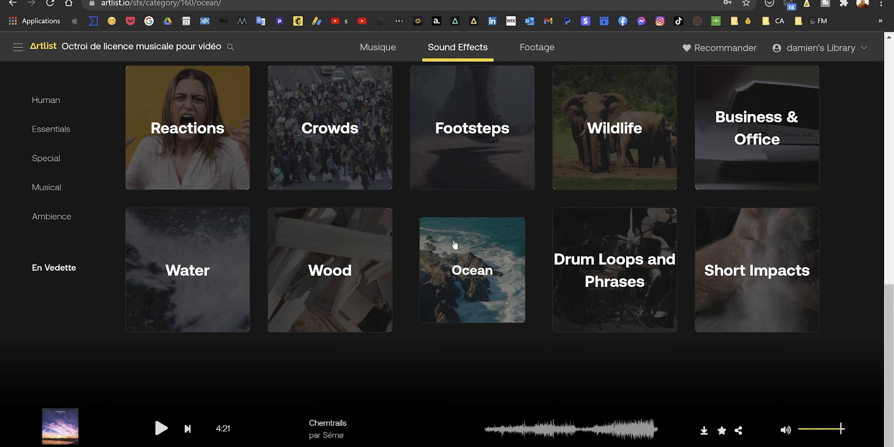
{"action": "left_click", "coordinate": [455, 243]}
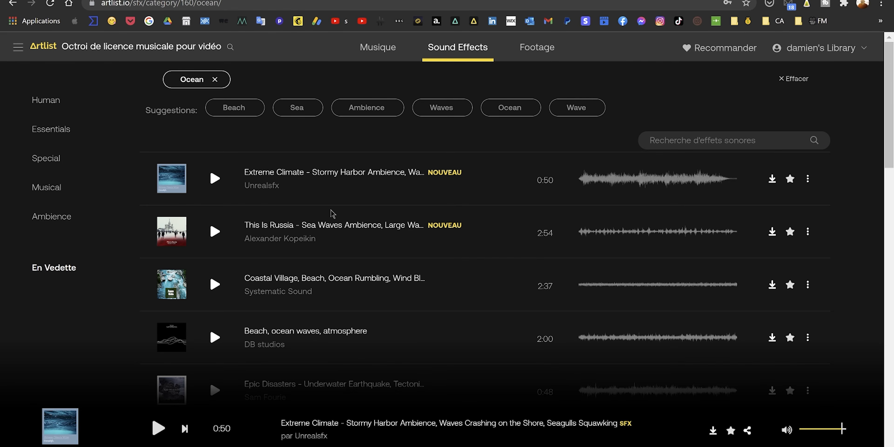
{"action": "scroll", "coordinate": [332, 213], "scroll_direction": "down", "scroll_amount": 7}
{"action": "scroll", "coordinate": [359, 205], "scroll_direction": "up", "scroll_amount": 7}
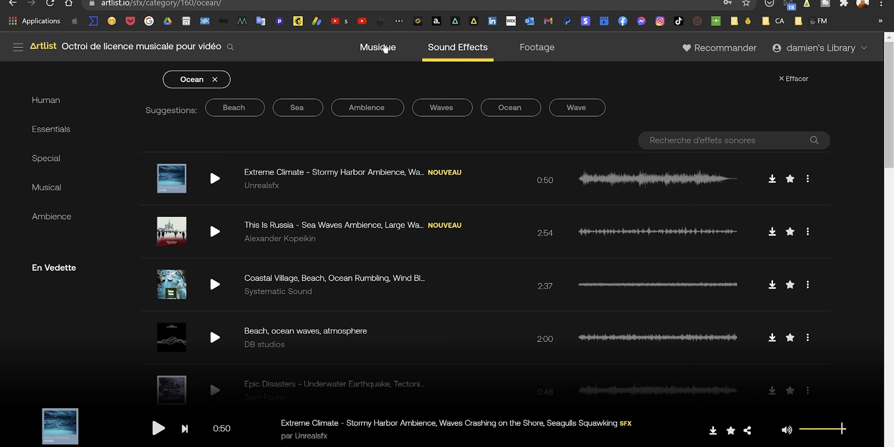
- Return to the Artlist music catalogue, look through the featured tracks and view the songs similar to Leisure
{"action": "left_click", "coordinate": [384, 47]}
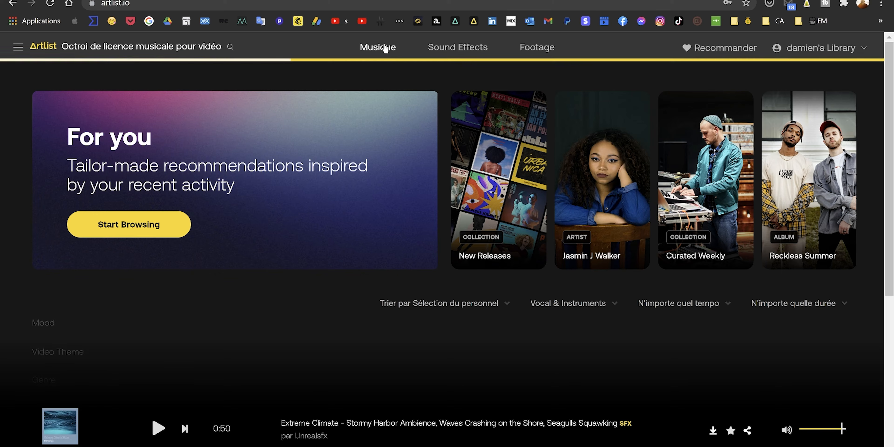
{"action": "scroll", "coordinate": [339, 192], "scroll_direction": "down", "scroll_amount": 5}
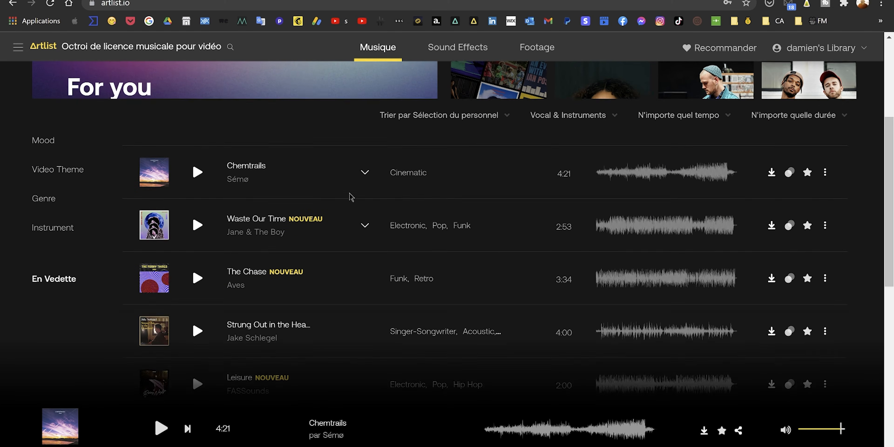
{"action": "scroll", "coordinate": [399, 287], "scroll_direction": "down", "scroll_amount": 4}
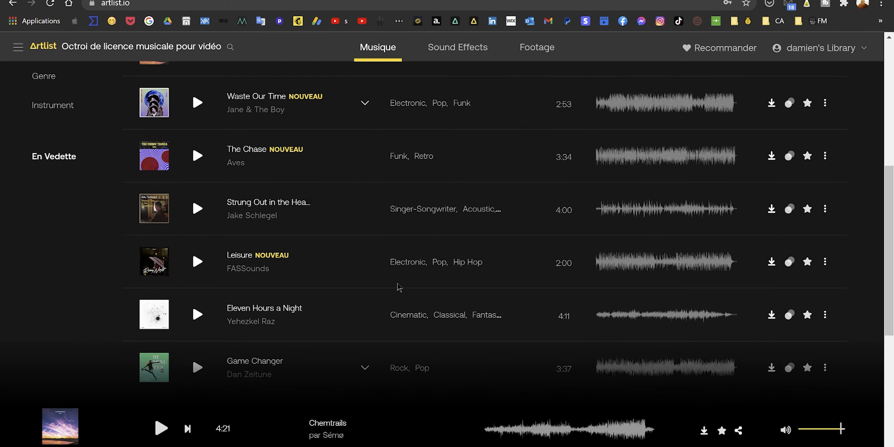
{"action": "scroll", "coordinate": [399, 287], "scroll_direction": "down", "scroll_amount": 3}
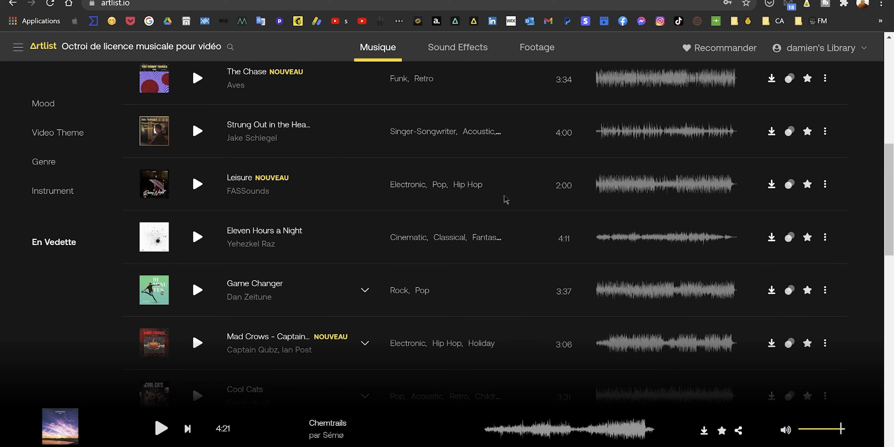
{"action": "left_click", "coordinate": [789, 186]}
{"action": "scroll", "coordinate": [451, 222], "scroll_direction": "down", "scroll_amount": 2}
{"action": "scroll", "coordinate": [451, 222], "scroll_direction": "down", "scroll_amount": 2}
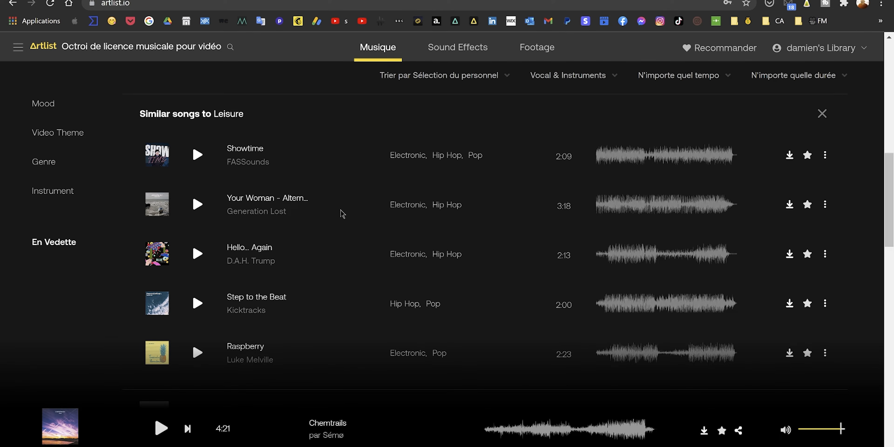
{"action": "scroll", "coordinate": [790, 188], "scroll_direction": "up", "scroll_amount": 4}
{"action": "left_click", "coordinate": [789, 186]}
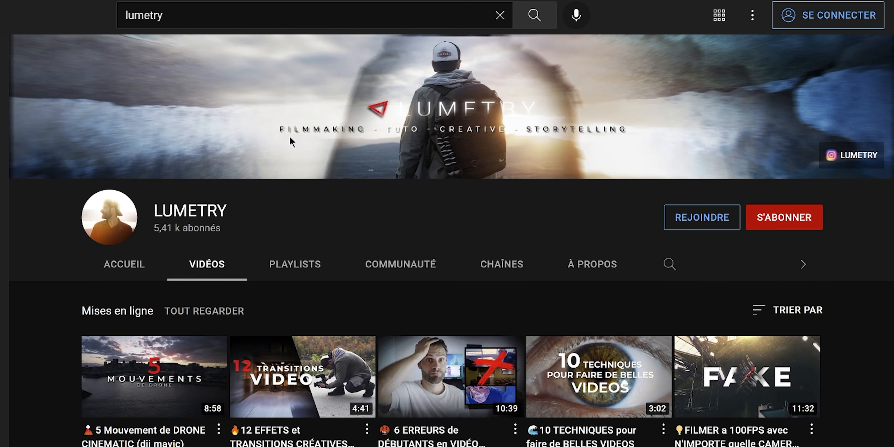
- On the LUMETRY YouTube channel, expand the description of the "5 Mouvement de DRONE CINEMATIC" video and find the Artlist link
{"action": "scroll", "coordinate": [289, 136], "scroll_direction": "down", "scroll_amount": 5}
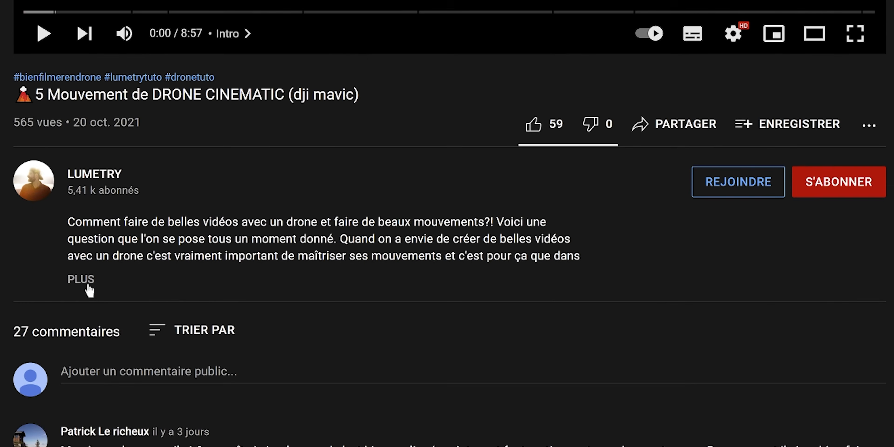
{"action": "left_click", "coordinate": [81, 279]}
{"action": "scroll", "coordinate": [457, 272], "scroll_direction": "down", "scroll_amount": 10}
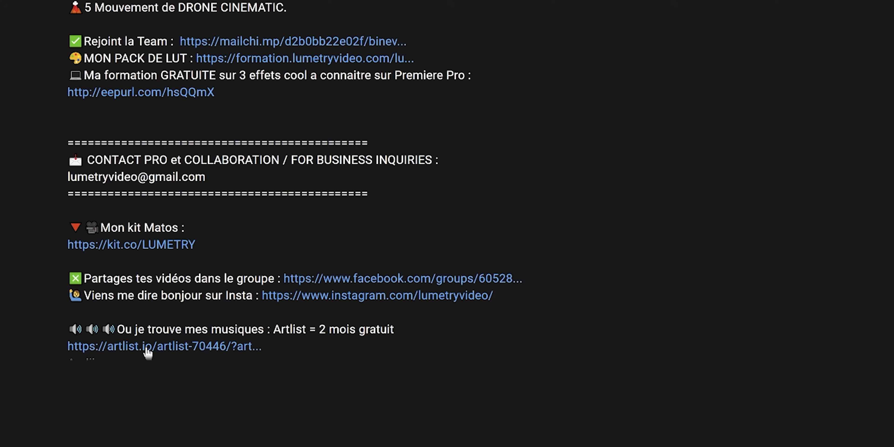
- Open the Artlist link from the video description and follow the subscription offer with two extra months
{"action": "left_click", "coordinate": [146, 347]}
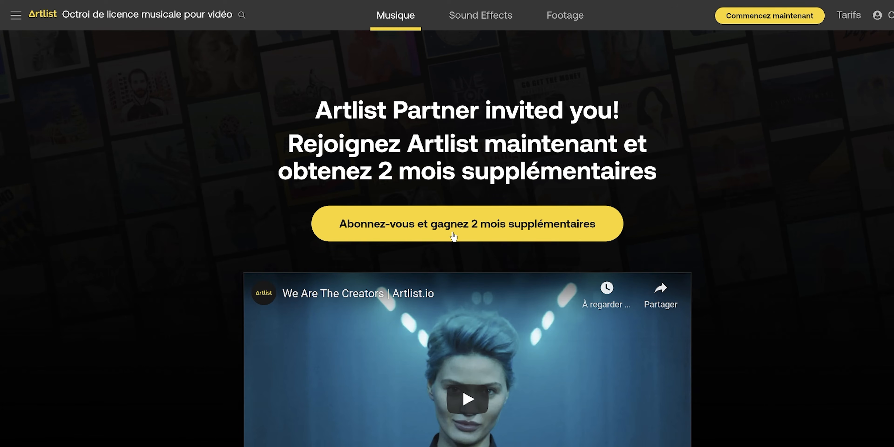
{"action": "left_click", "coordinate": [454, 237]}
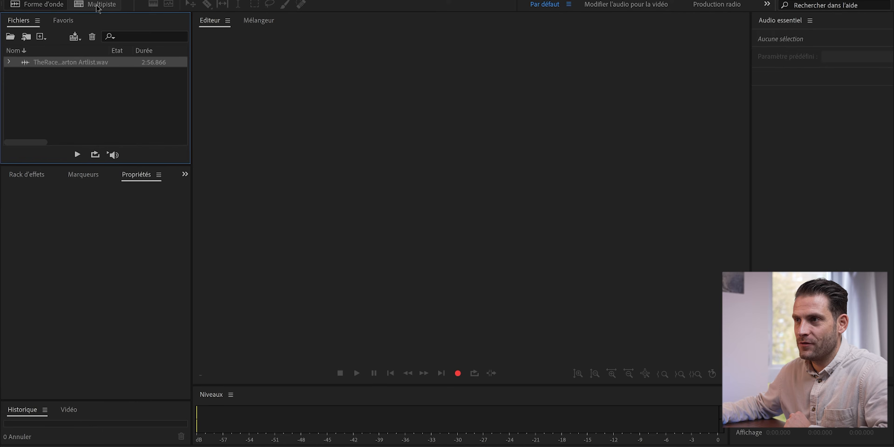
- In Adobe Audition, create a multitrack session named "remix 1min TheRacer by TristanBarton Artlist"
{"action": "left_click", "coordinate": [96, 6]}
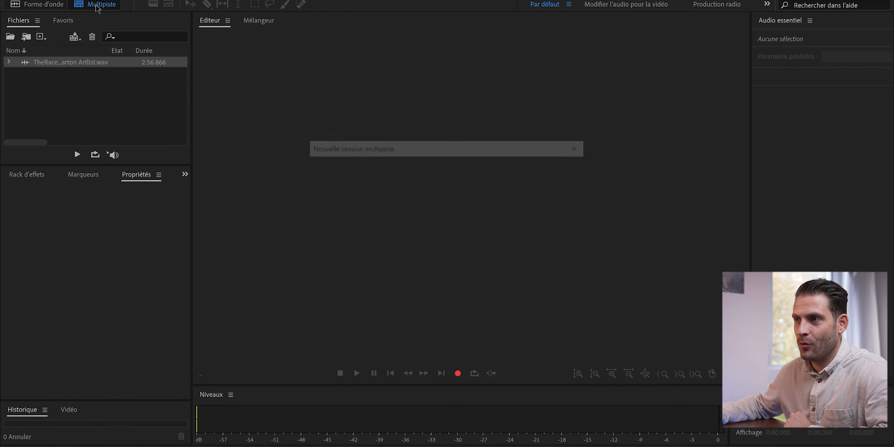
{"action": "left_click_drag", "start_coordinate": [418, 149], "coordinate": [419, 122]}
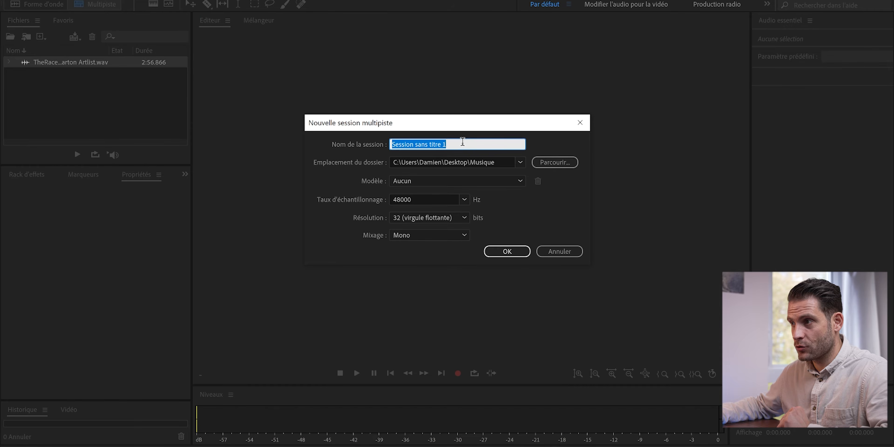
{"action": "type", "text": "remix 1min TheRacer by TristanBarton Artlist"}
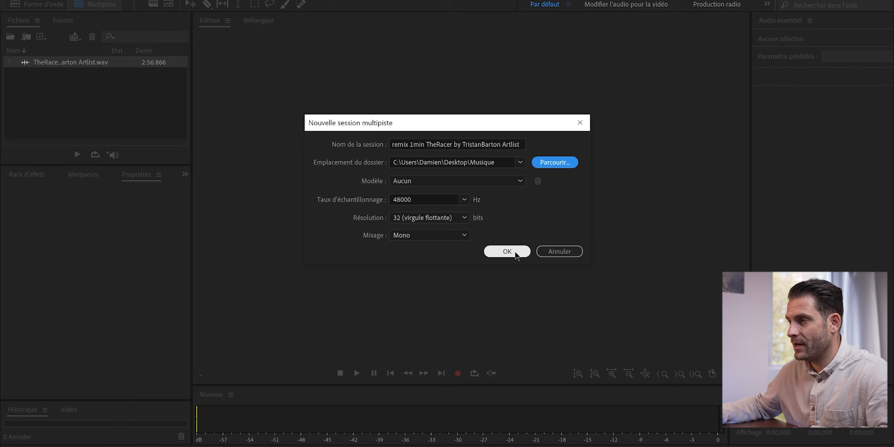
{"action": "left_click", "coordinate": [507, 251]}
- Place the file TheRacer by TristanBarton Artlist.wav at the start of Piste 1
{"action": "left_click_drag", "start_coordinate": [61, 62], "coordinate": [62, 62]}
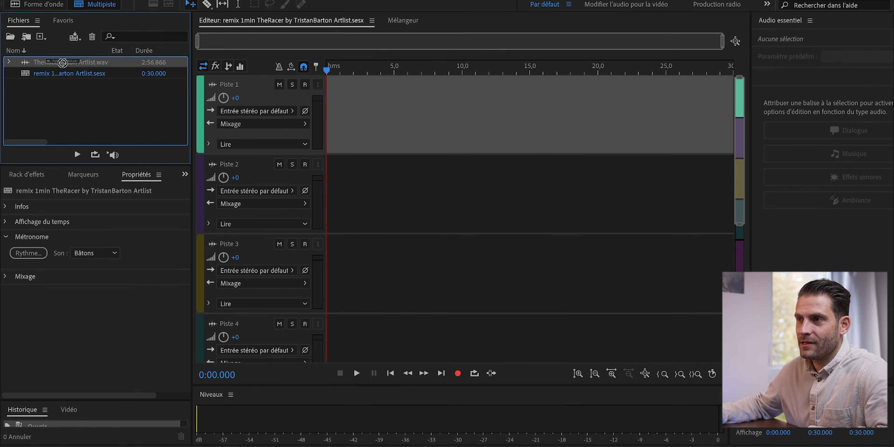
{"action": "left_click_drag", "start_coordinate": [125, 53], "coordinate": [329, 110]}
{"action": "left_click", "coordinate": [500, 256]}
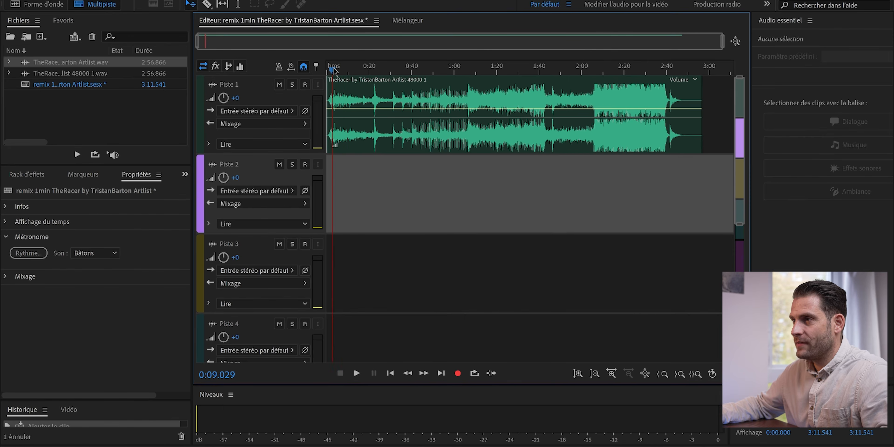
- Listen to the original track from its start and around 0:31, 1:02, 1:36 and 2:02, adjusting the playback volume
{"action": "key", "text": "space"}
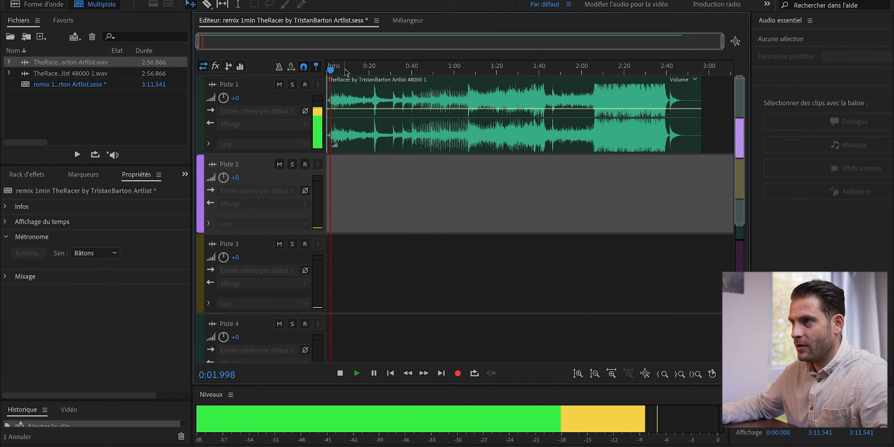
{"action": "key", "text": "XF86AudioLowerVolume"}
{"action": "key", "text": "XF86AudioRaiseVolume"}
{"action": "key", "text": "XF86AudioRaiseVolume"}
{"action": "key", "text": "XF86AudioRaiseVolume"}
{"action": "key", "text": "XF86AudioRaiseVolume"}
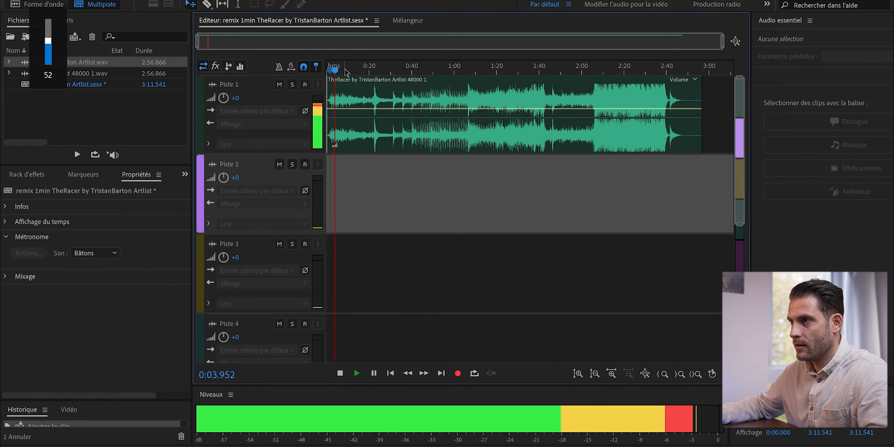
{"action": "left_click", "coordinate": [393, 72]}
{"action": "key", "text": "space"}
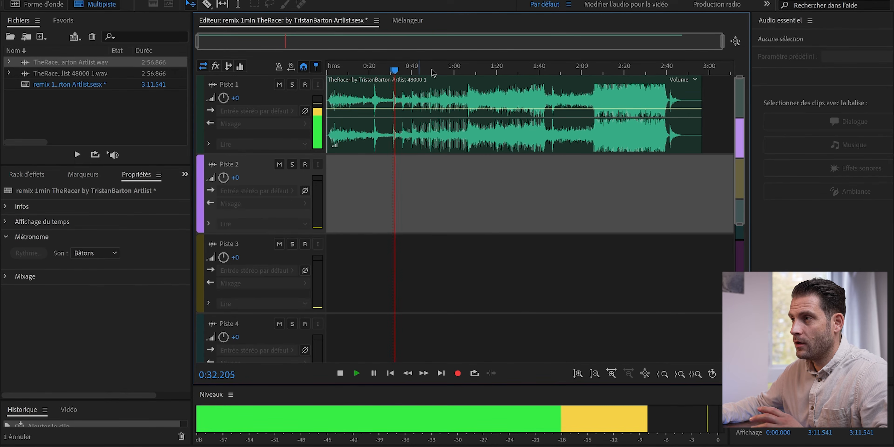
{"action": "left_click", "coordinate": [459, 70]}
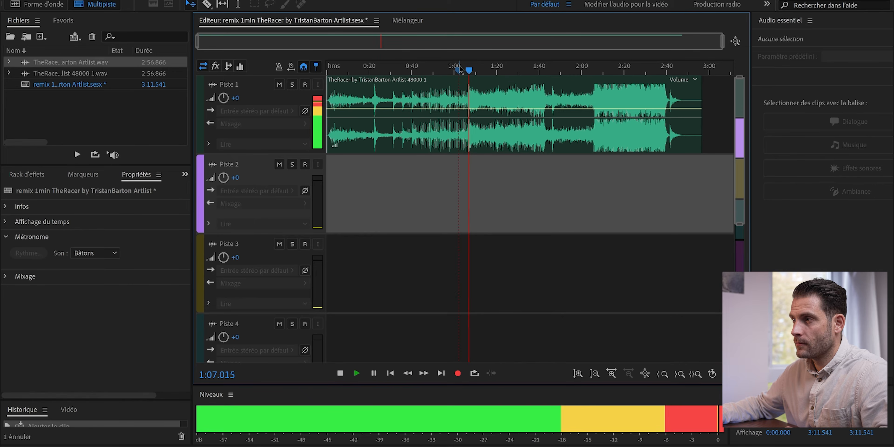
{"action": "left_click", "coordinate": [532, 70]}
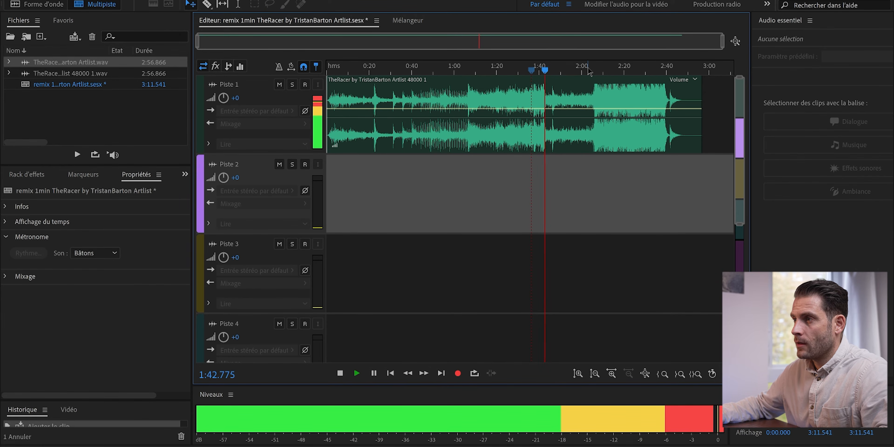
{"action": "key", "text": "space"}
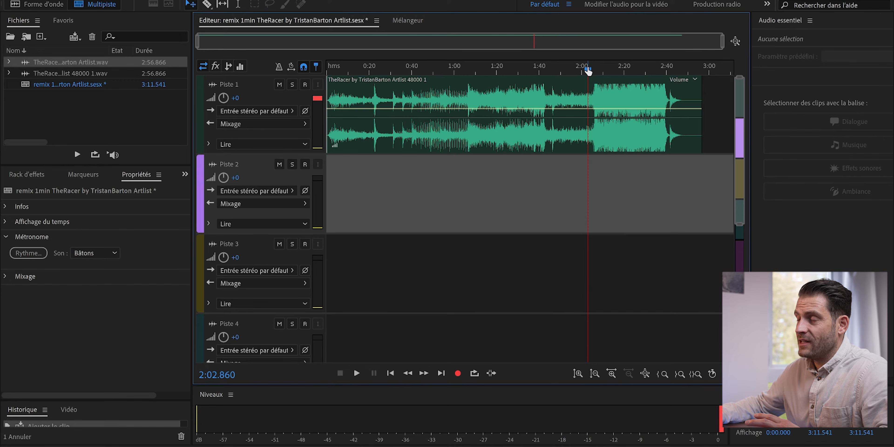
{"action": "key", "text": "space"}
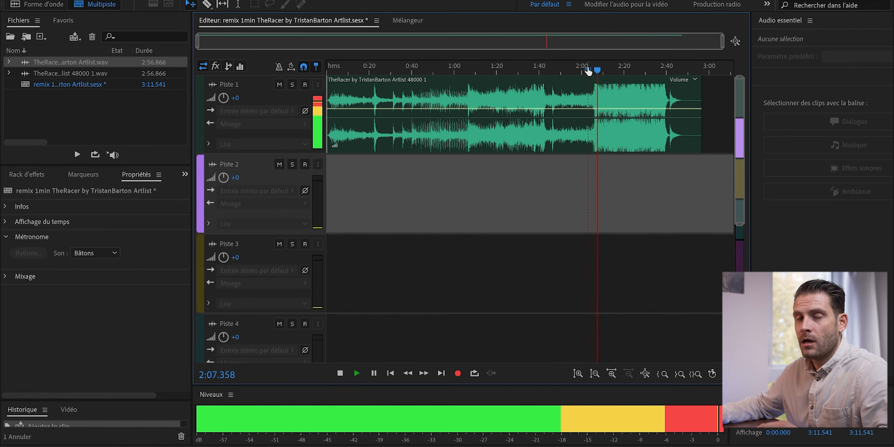
- Select the TheRacer clip on Piste 1 and enable remixing for it
{"action": "left_click", "coordinate": [513, 125]}
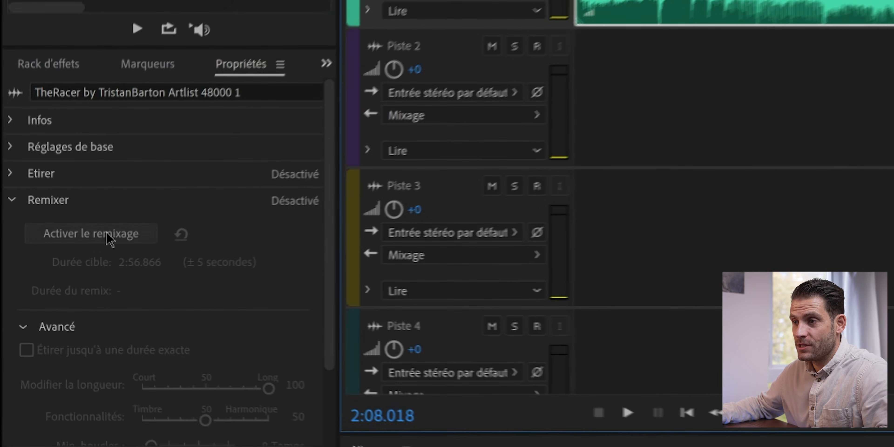
{"action": "left_click", "coordinate": [12, 200]}
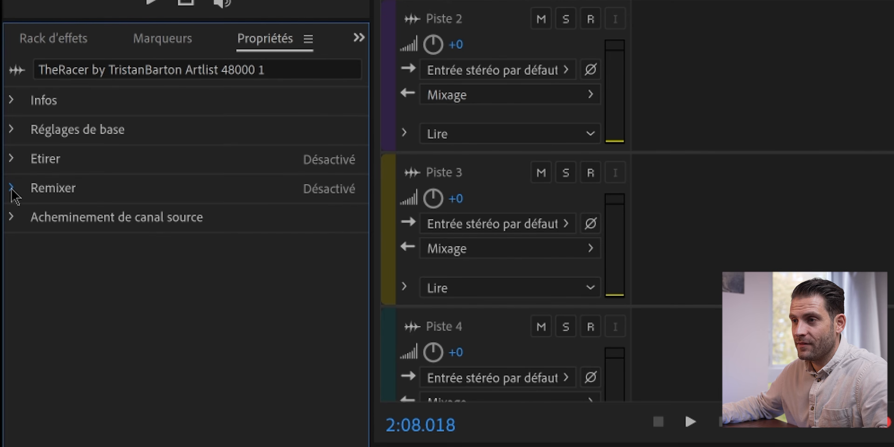
{"action": "left_click", "coordinate": [11, 188]}
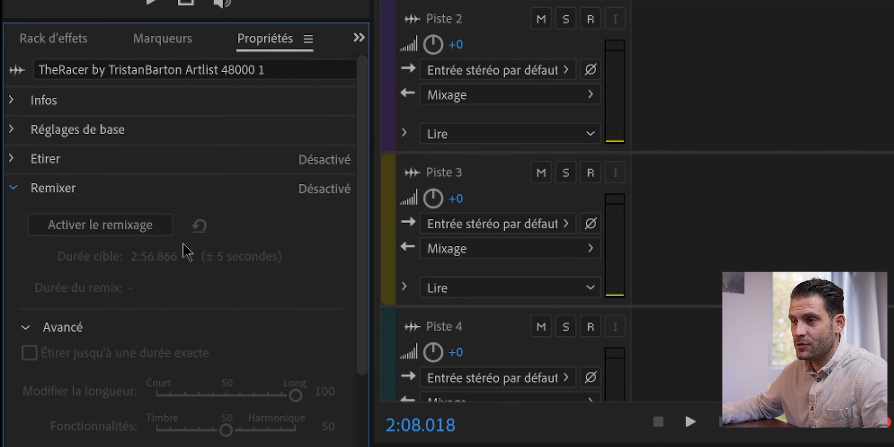
{"action": "left_click", "coordinate": [95, 231]}
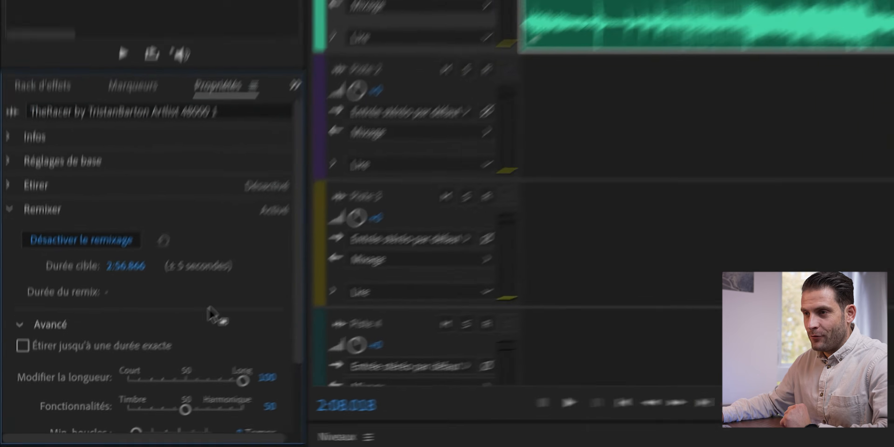
- Set the remix's target duration to 1:00.866
{"action": "left_click", "coordinate": [79, 287]}
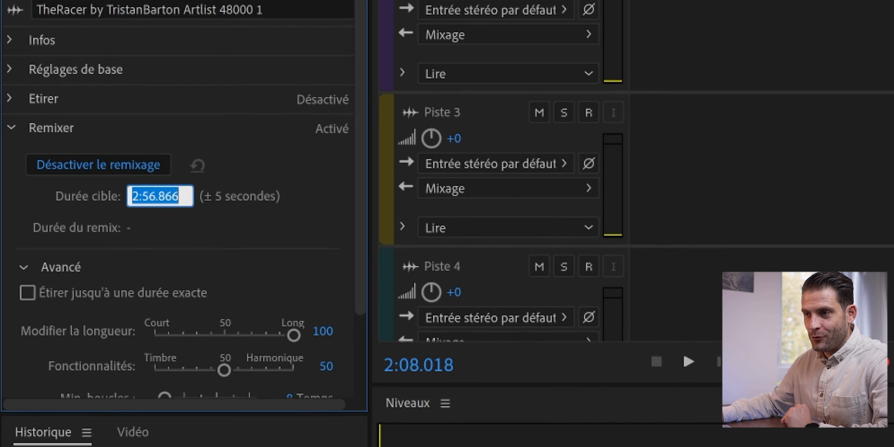
{"action": "left_click", "coordinate": [200, 249]}
{"action": "left_click", "coordinate": [136, 201]}
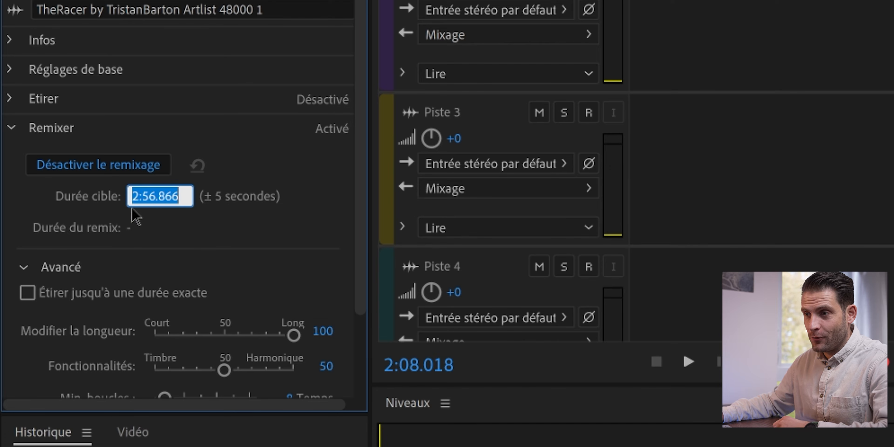
{"action": "left_click", "coordinate": [139, 195]}
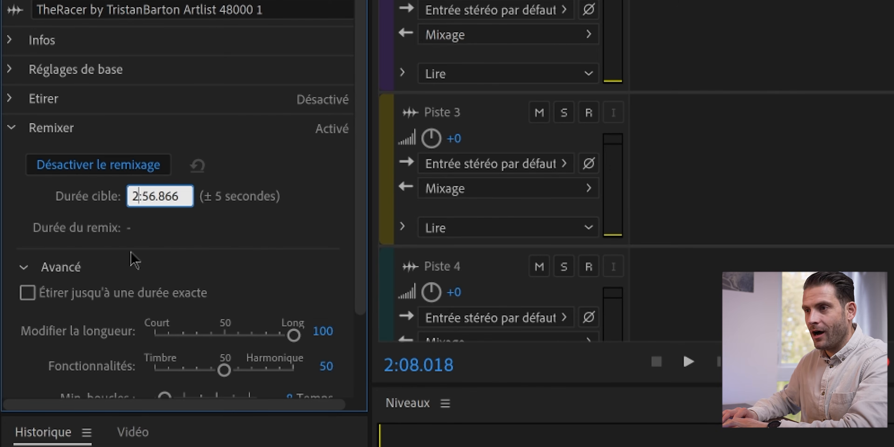
{"action": "key", "text": "BackSpace"}
{"action": "type", "text": "1"}
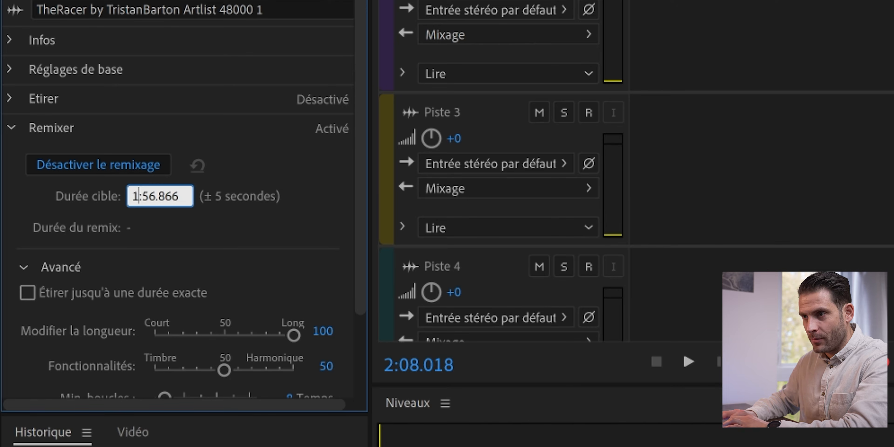
{"action": "key", "text": "BackSpace"}
{"action": "key", "text": "BackSpace"}
{"action": "type", "text": "00"}
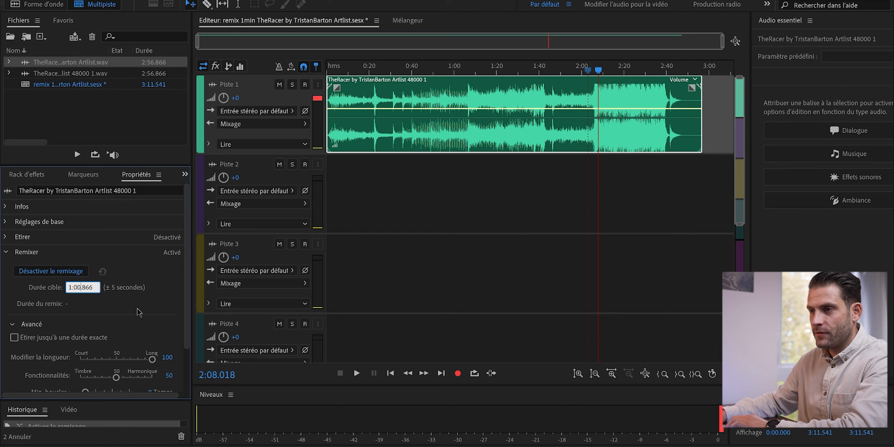
{"action": "key", "text": "Return"}
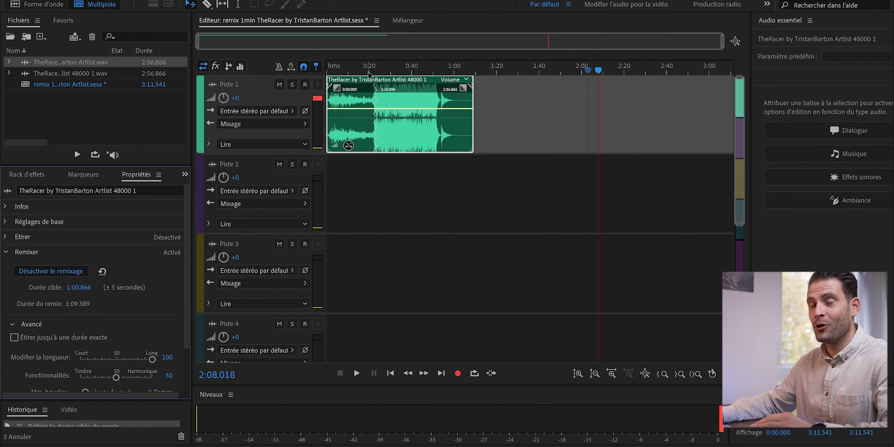
- Play the remixed clip across its join shortly after 0:20
{"action": "left_click", "coordinate": [353, 71]}
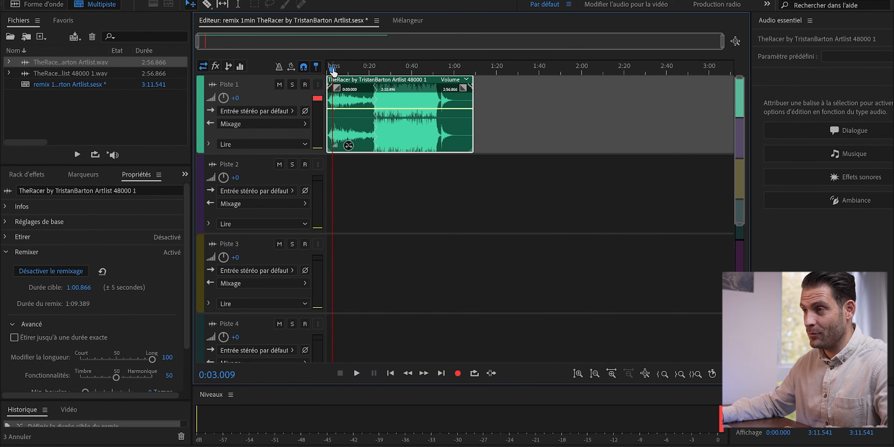
{"action": "left_click", "coordinate": [363, 71]}
{"action": "key", "text": "space"}
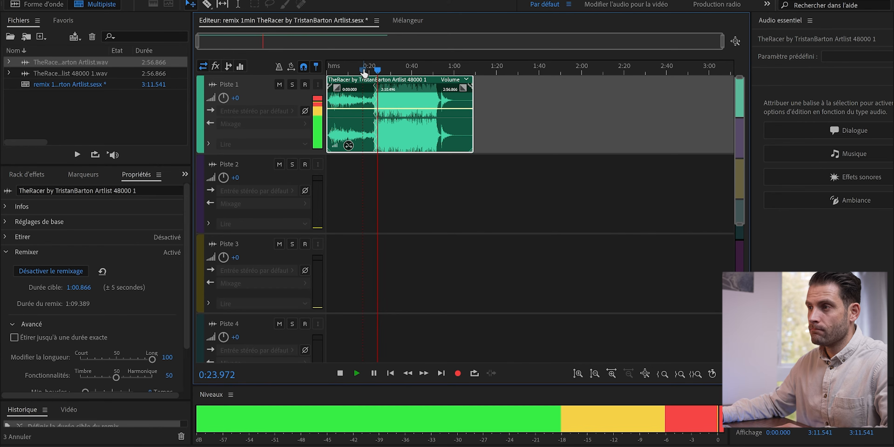
{"action": "key", "text": "space"}
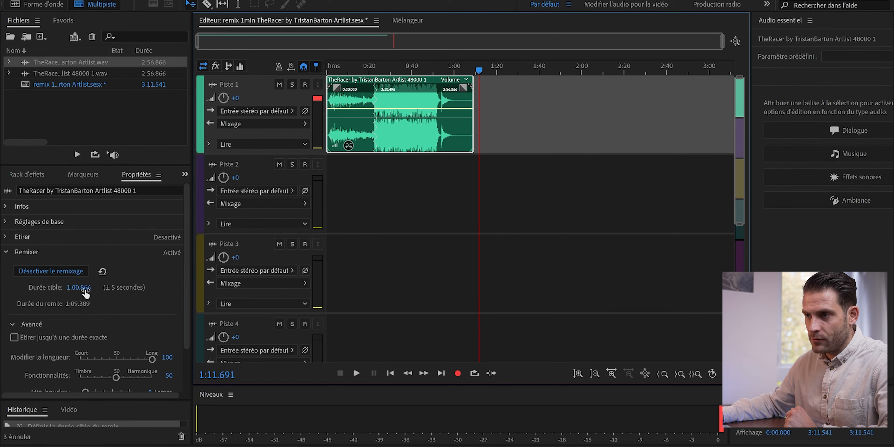
- Set the remix's target duration to 0:56.400 and play the clip from about 0:07 across its joins
{"action": "left_click_drag", "start_coordinate": [85, 293], "coordinate": [68, 299]}
{"action": "left_click", "coordinate": [343, 68]}
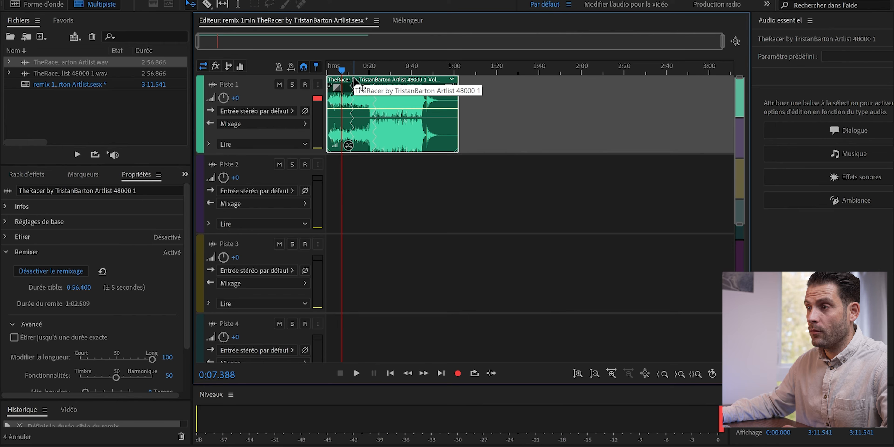
{"action": "key", "text": "space"}
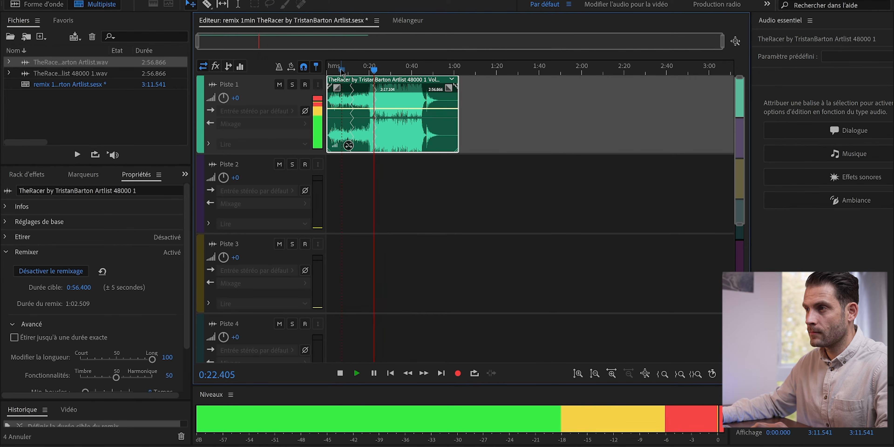
{"action": "key", "text": "space"}
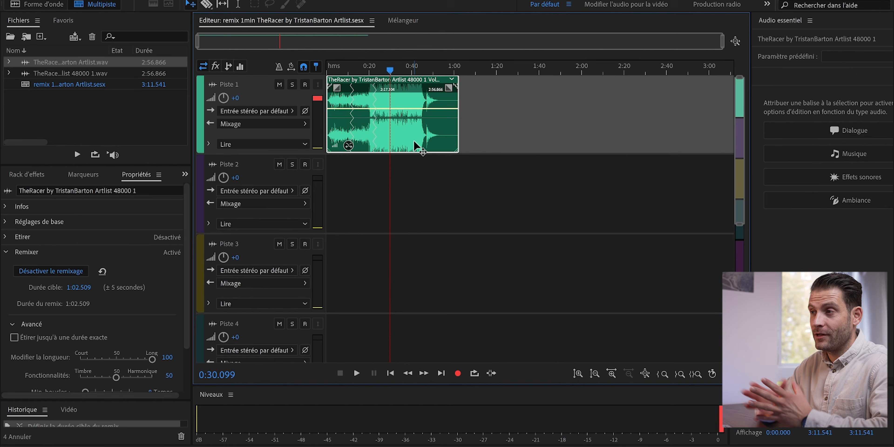
- Export the selected clip as the WAV mixdown "remix 1min TheRacer by TristanBarton Artlist_mixage final" into the desktop's Musique folder
{"action": "left_click", "coordinate": [14, 5]}
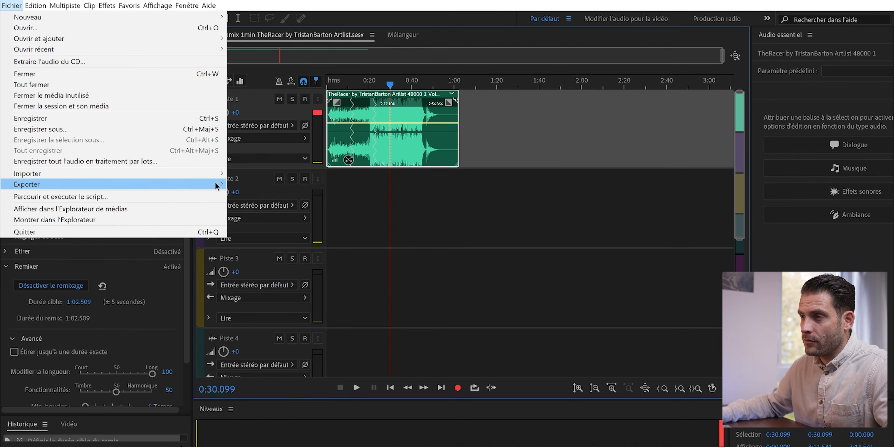
{"action": "mouse_move", "coordinate": [215, 182]}
{"action": "mouse_move", "coordinate": [279, 231]}
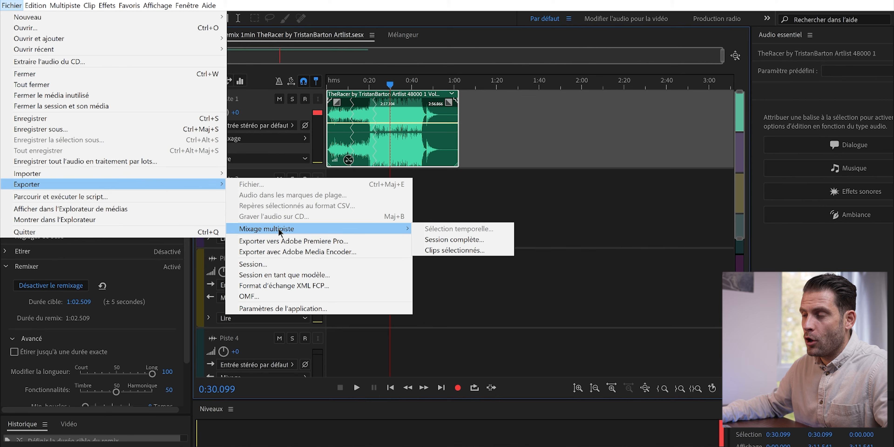
{"action": "left_click", "coordinate": [454, 250]}
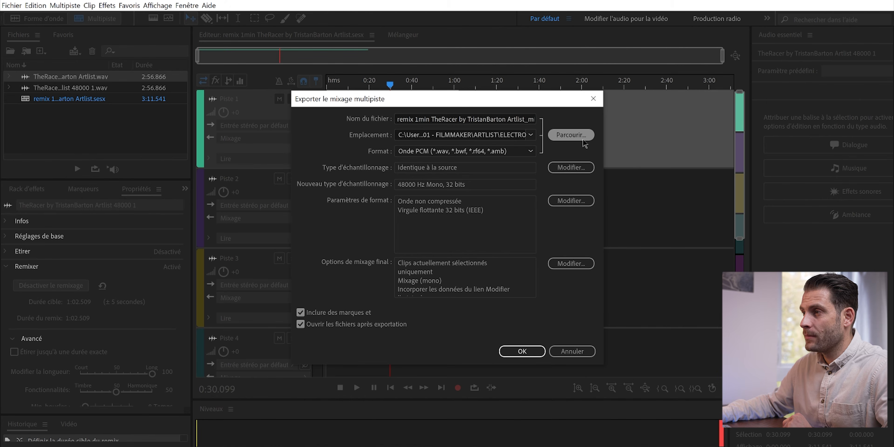
{"action": "left_click", "coordinate": [579, 140]}
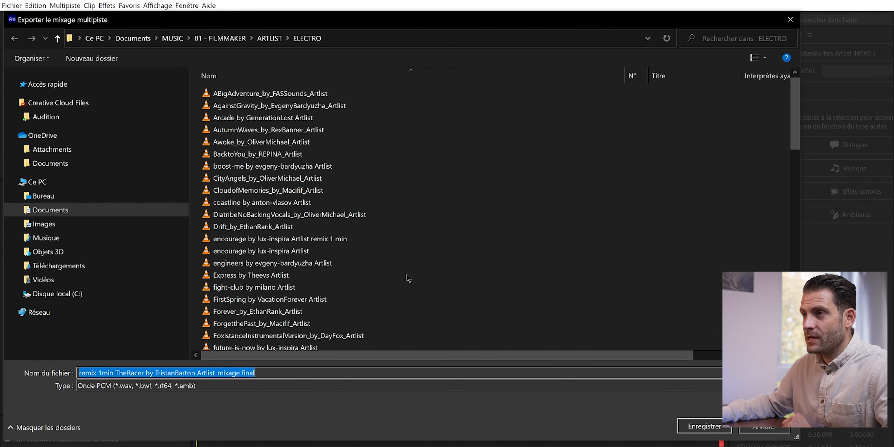
{"action": "left_click", "coordinate": [43, 195]}
{"action": "left_click", "coordinate": [283, 116]}
{"action": "double_click", "coordinate": [284, 116]}
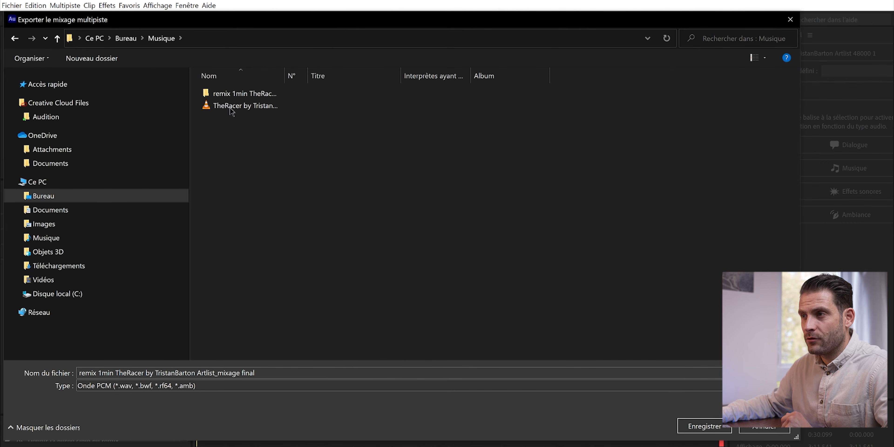
{"action": "left_click_drag", "start_coordinate": [285, 76], "coordinate": [484, 96]}
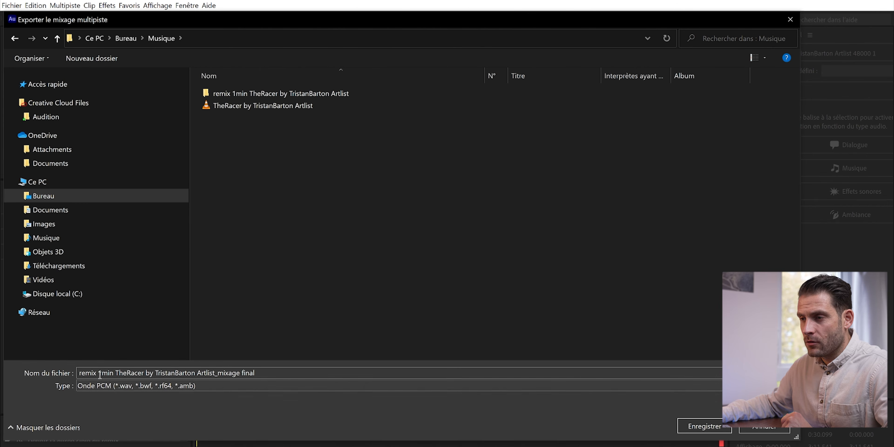
{"action": "left_click", "coordinate": [83, 372]}
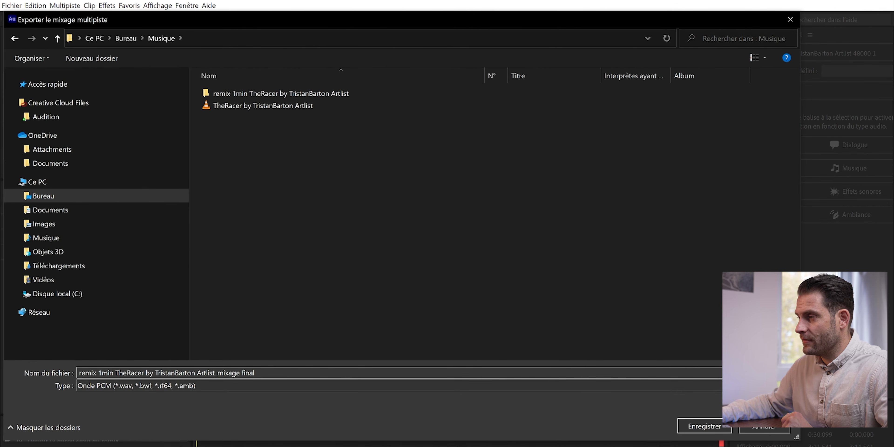
{"action": "left_click", "coordinate": [705, 426]}
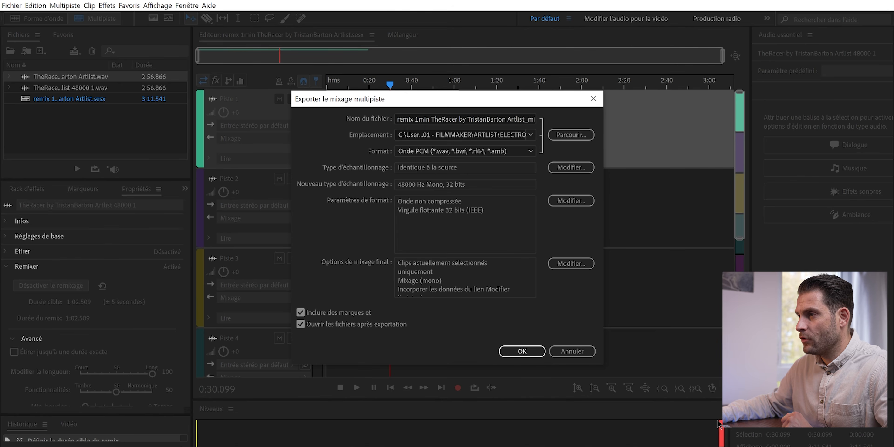
{"action": "left_click", "coordinate": [522, 351]}
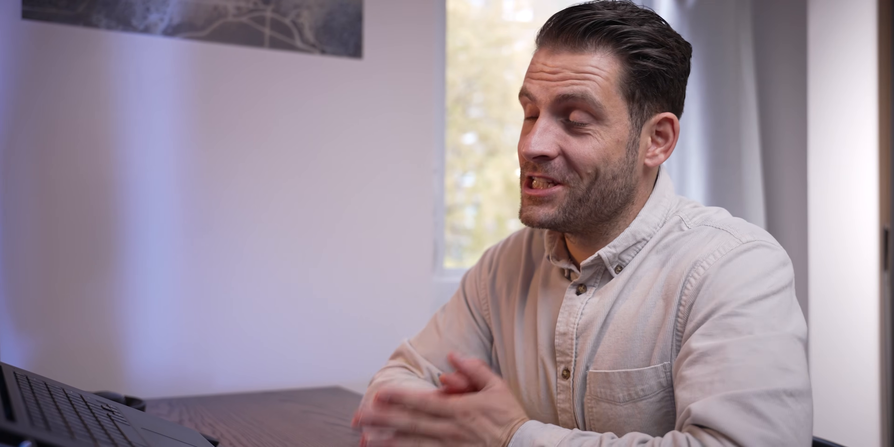